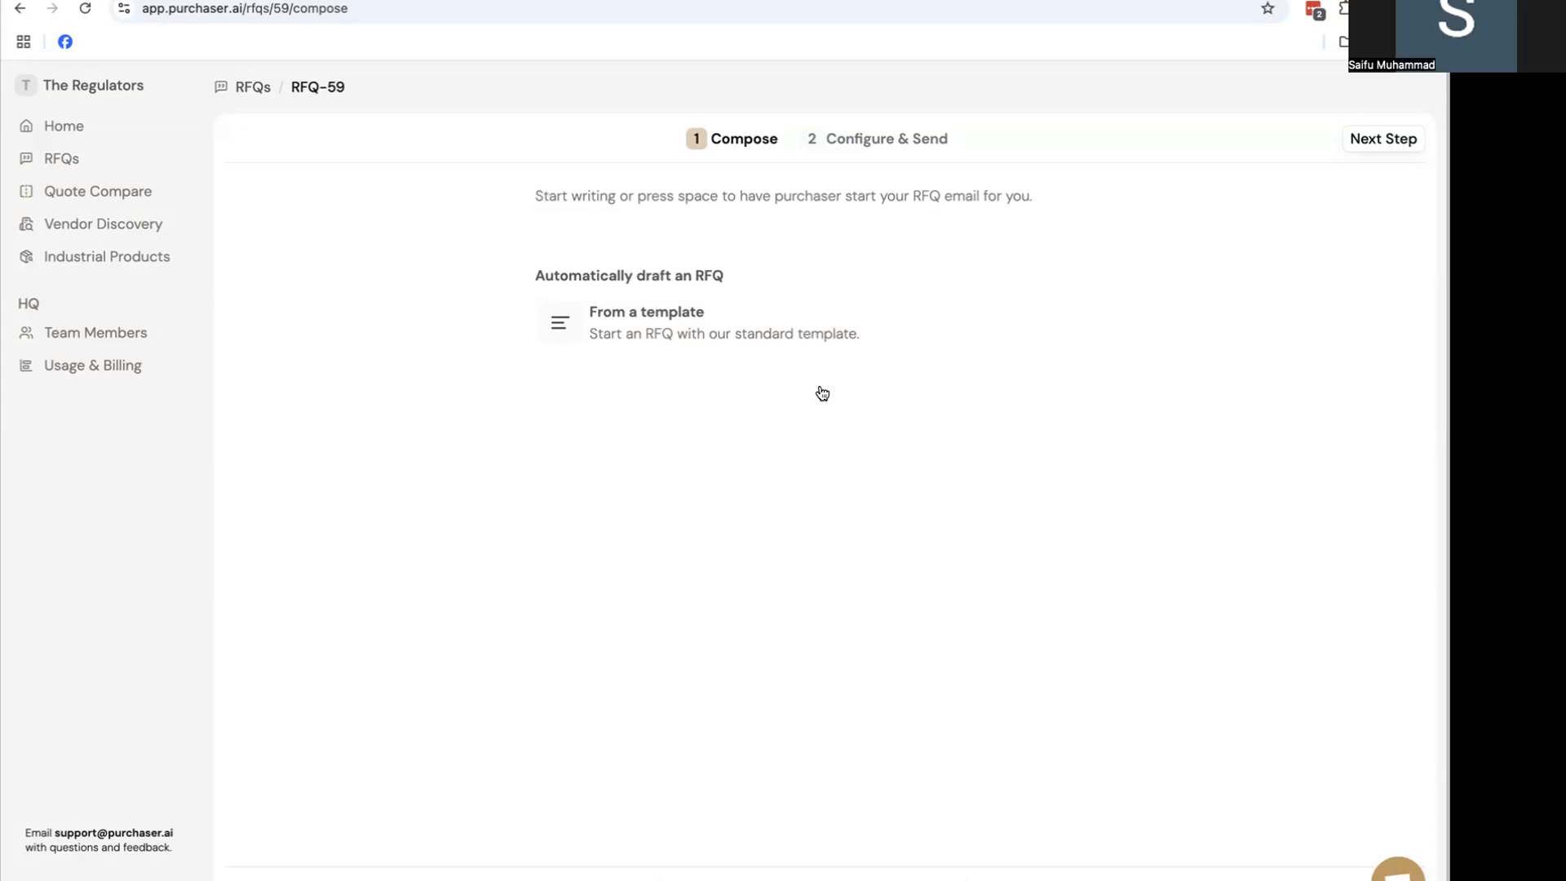
Draft the RFQ-59 email from the standard template and copy tungsten rod rows A11:C13 from Products to RFQ
mouse_move(806, 349)
left_click(805, 341)
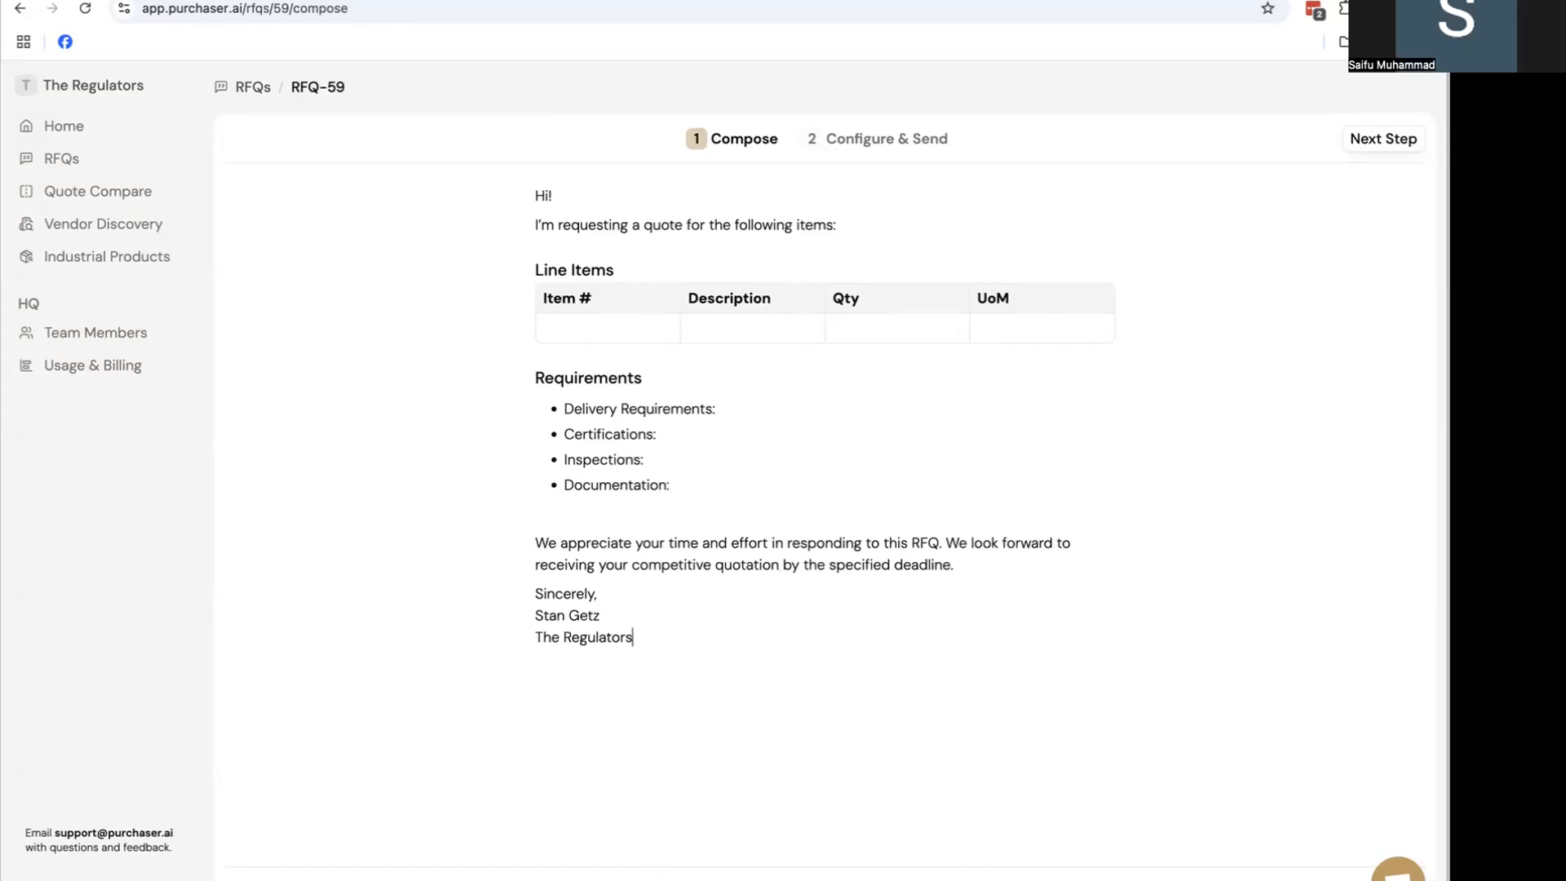
left_click(414, 0)
left_click(413, 468)
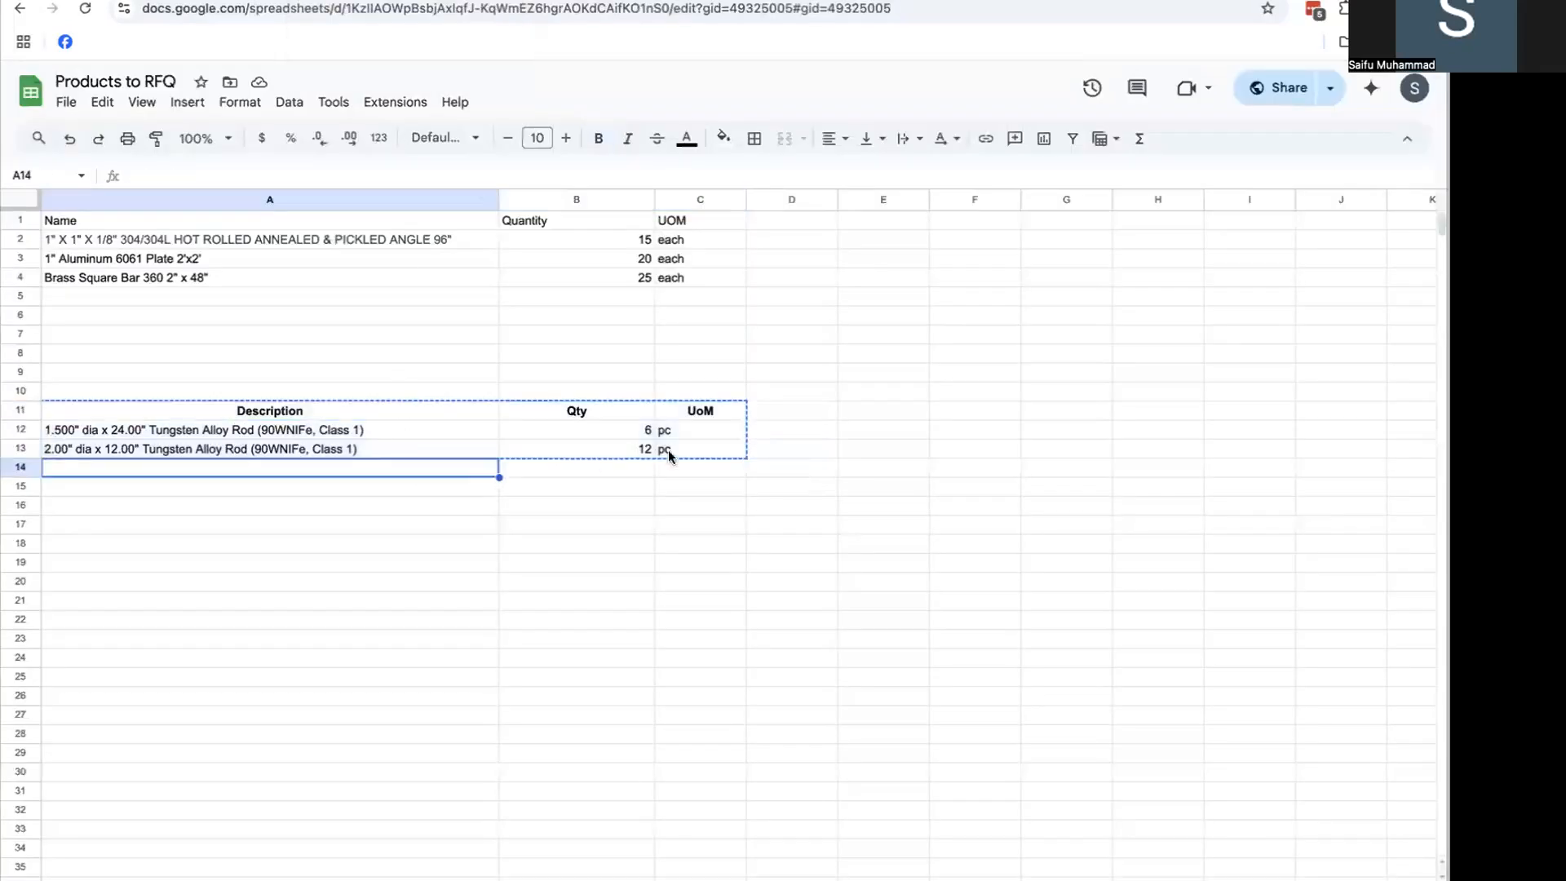
left_click_drag(669, 454, 445, 412)
key("ctrl+c")
left_click(245, 1)
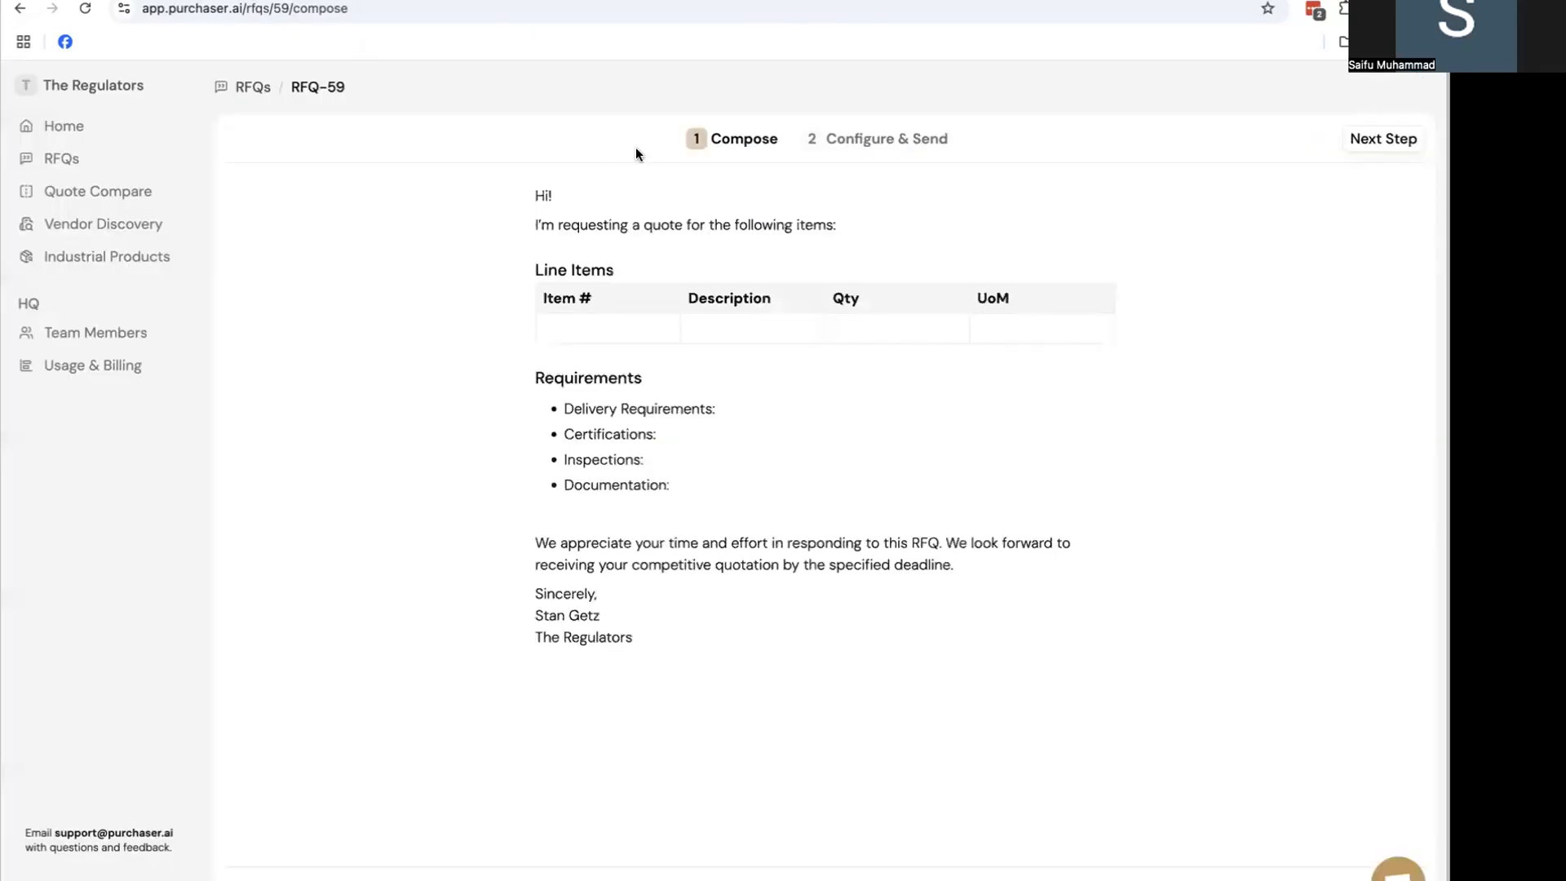
Replace the empty Line Items table with the pasted tungsten rod rows, using the first row as header
left_click(818, 263)
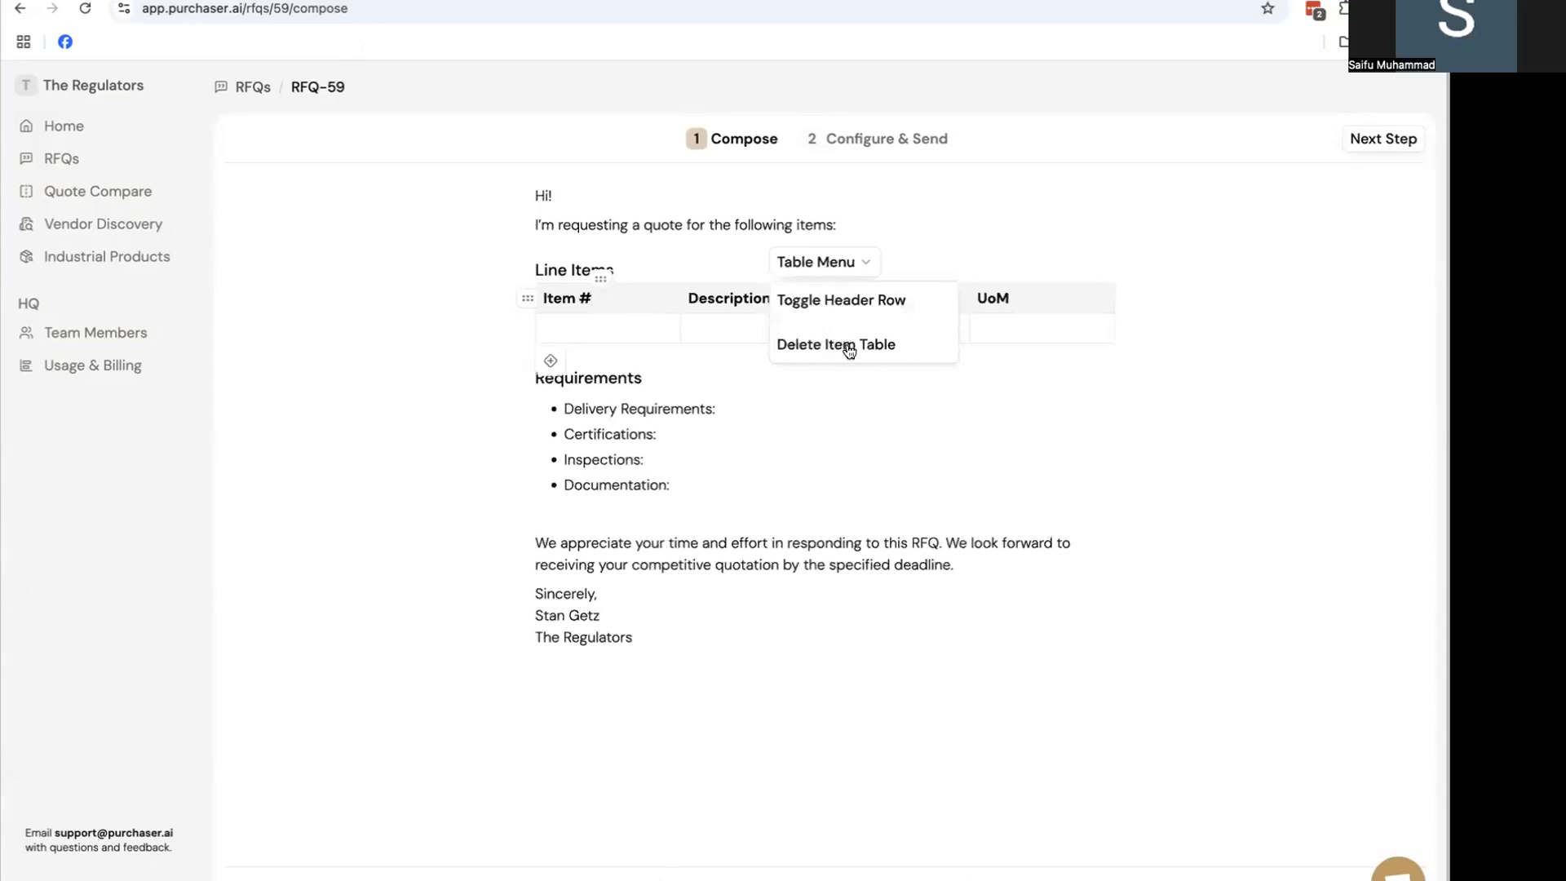
left_click(849, 351)
key("ctrl+v")
left_click(840, 295)
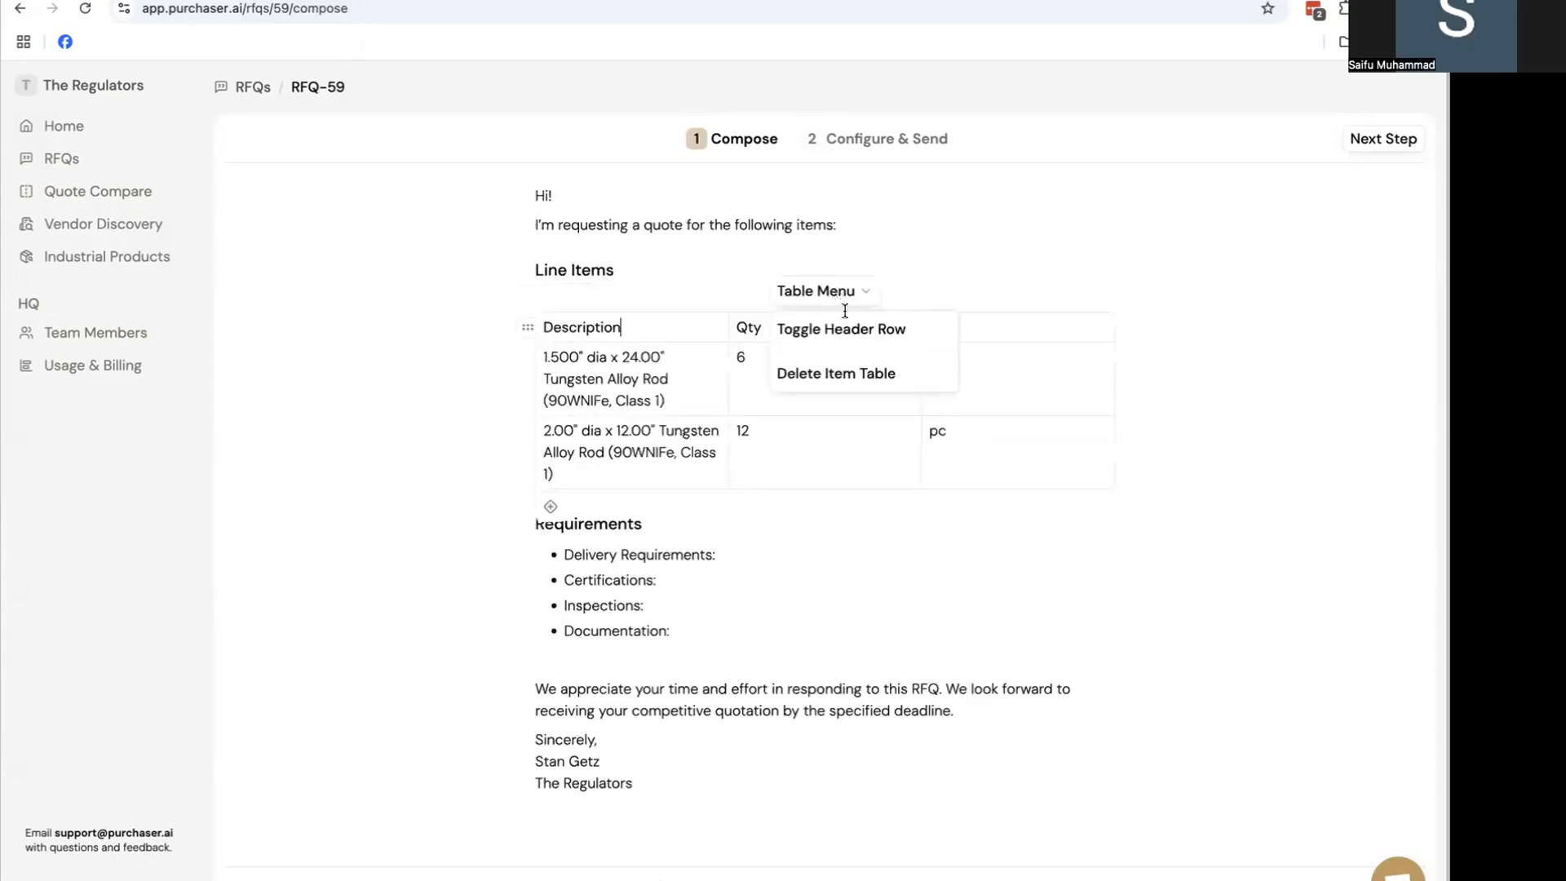
left_click(846, 330)
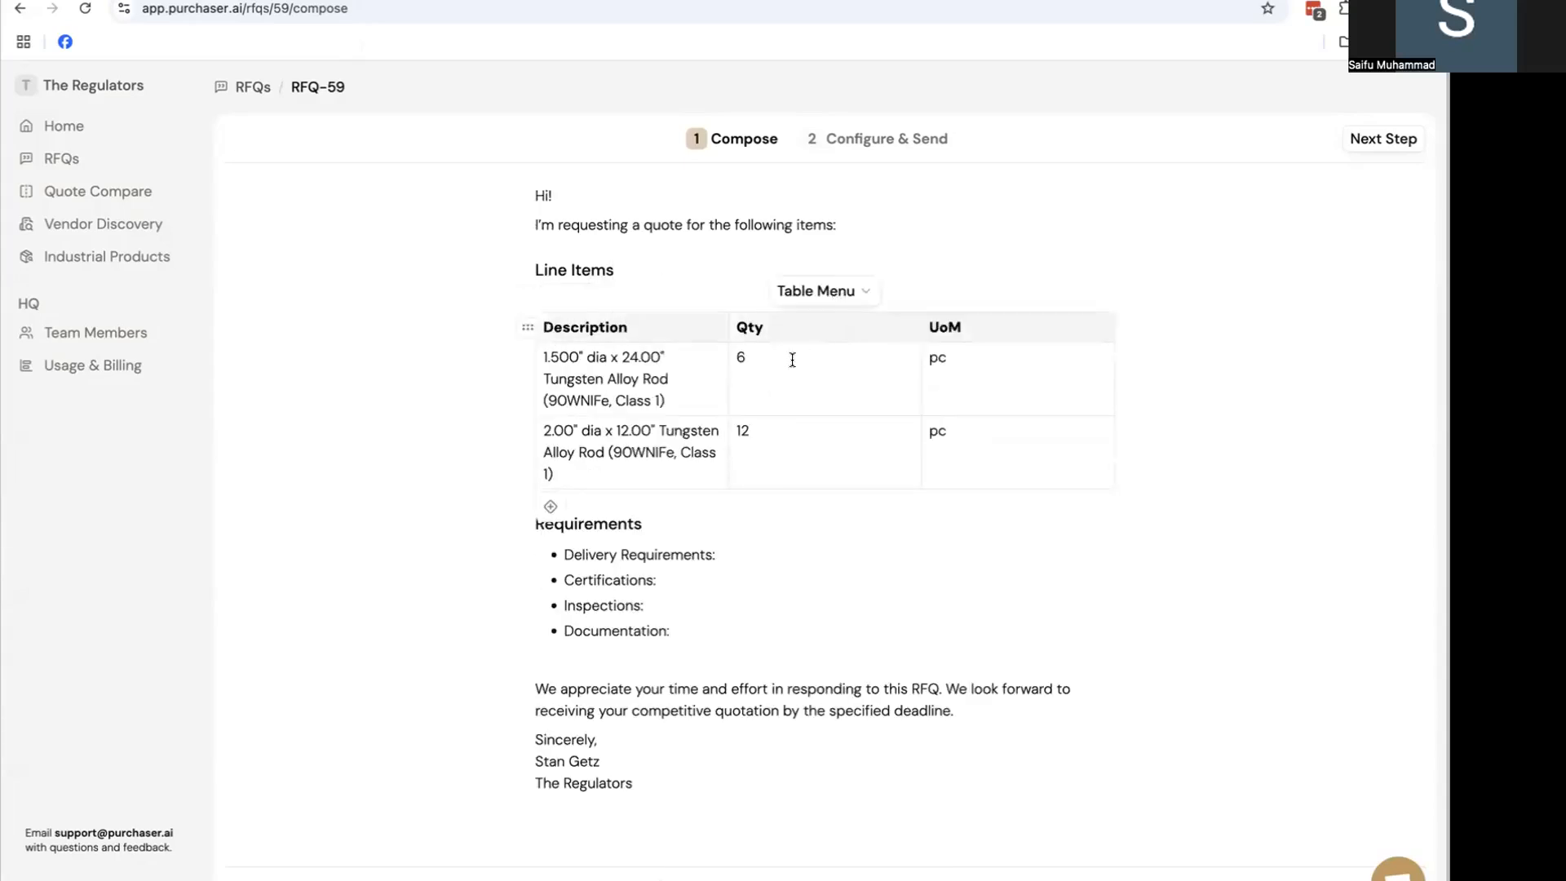
Insert a test column after Description, then delete it again
left_click(653, 281)
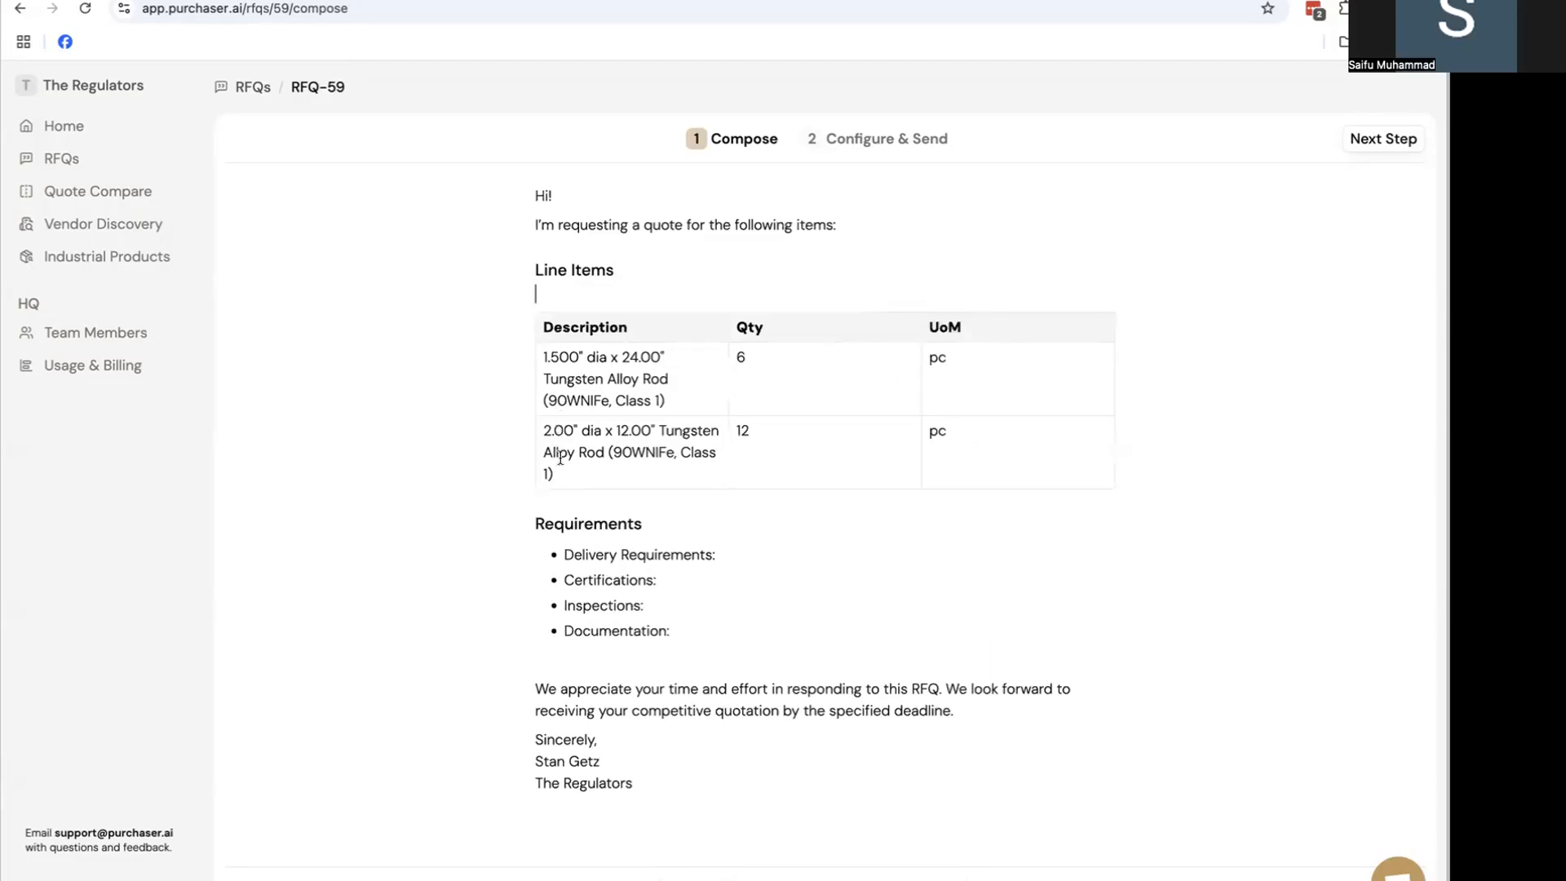
left_click(687, 338)
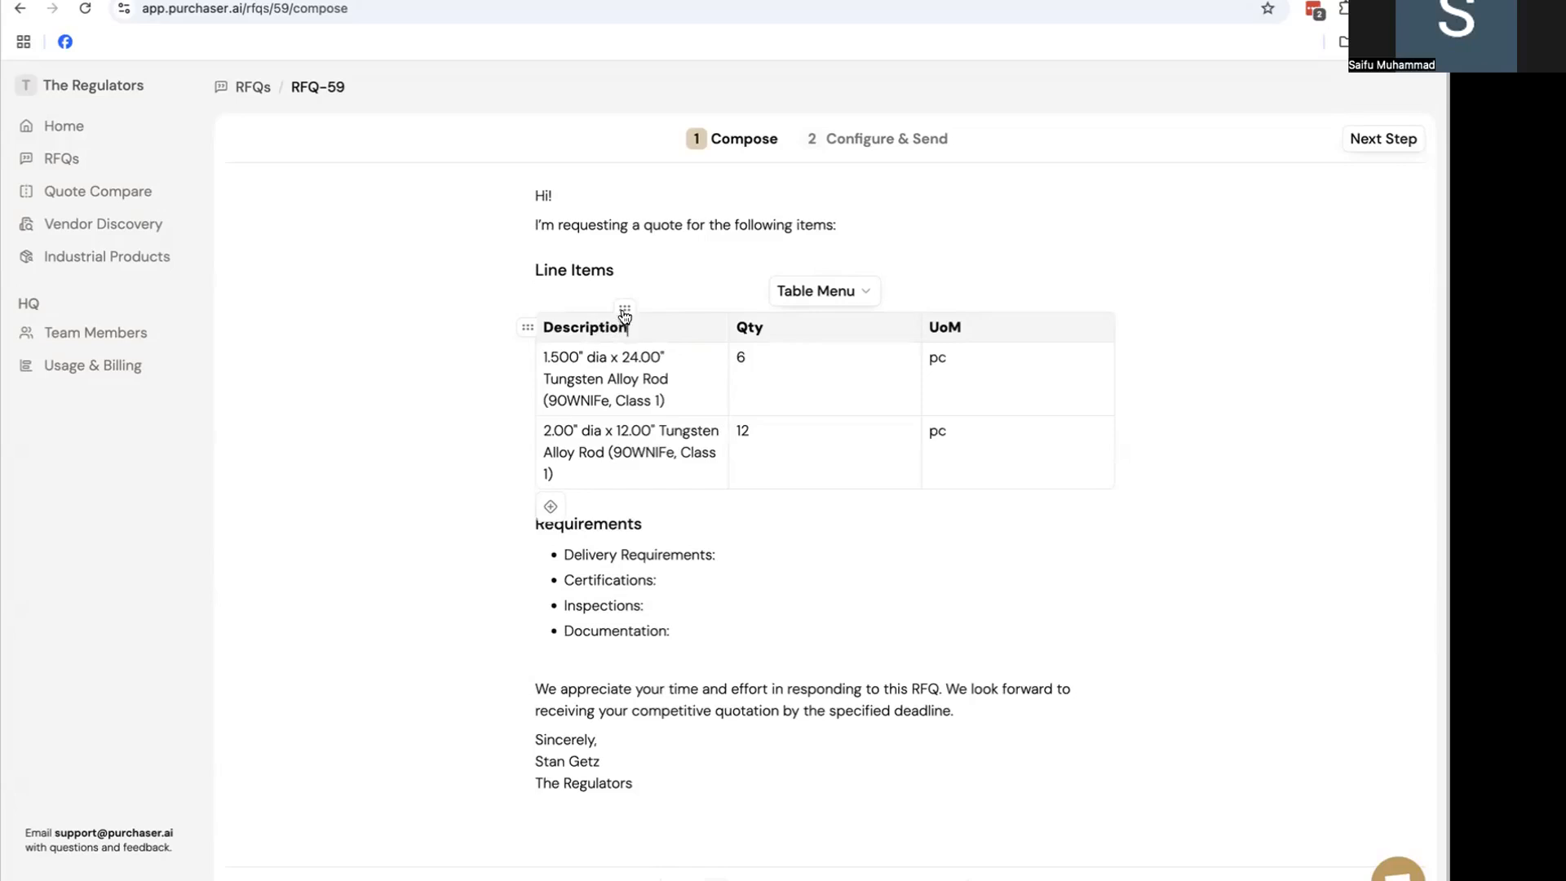
left_click(625, 308)
left_click(689, 369)
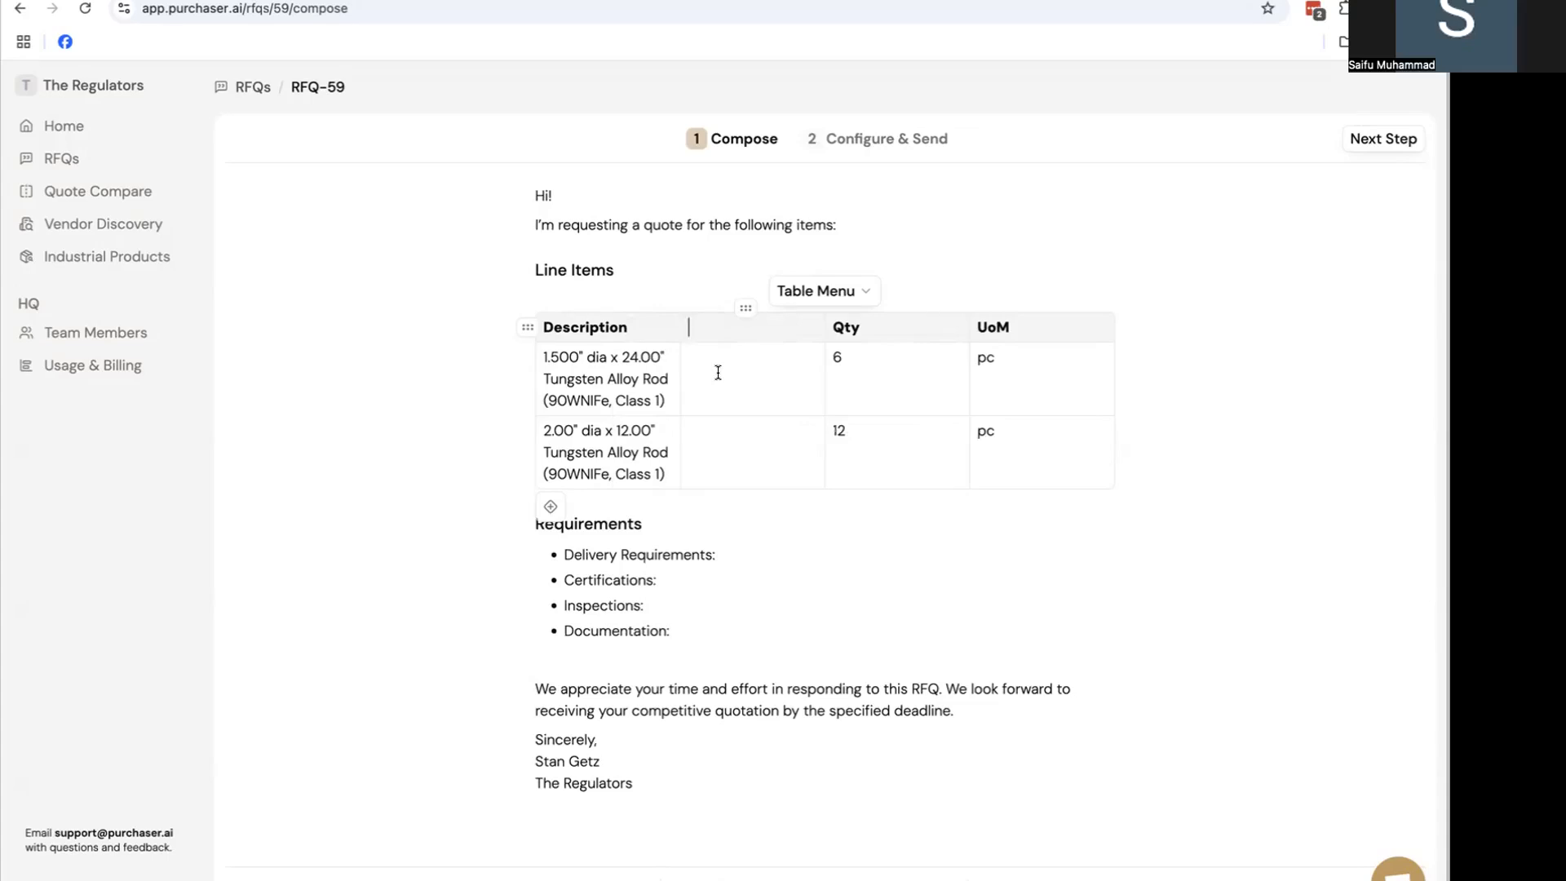
left_click(742, 316)
left_click(759, 410)
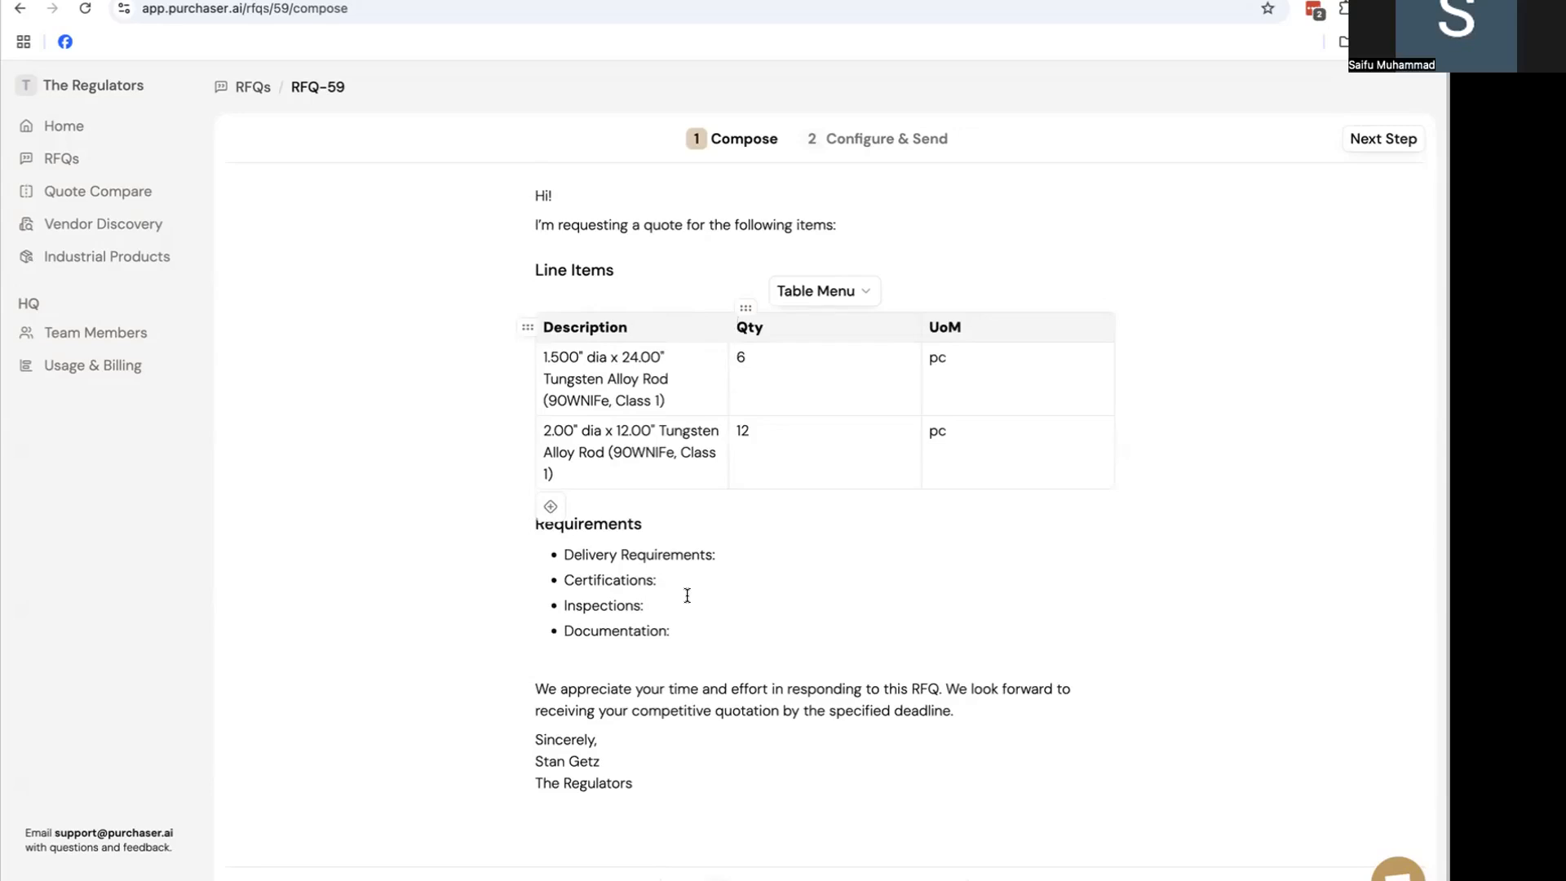
Set Delivery Requirements to 6-8 weeks and Certifications to AS9100
left_click(766, 547)
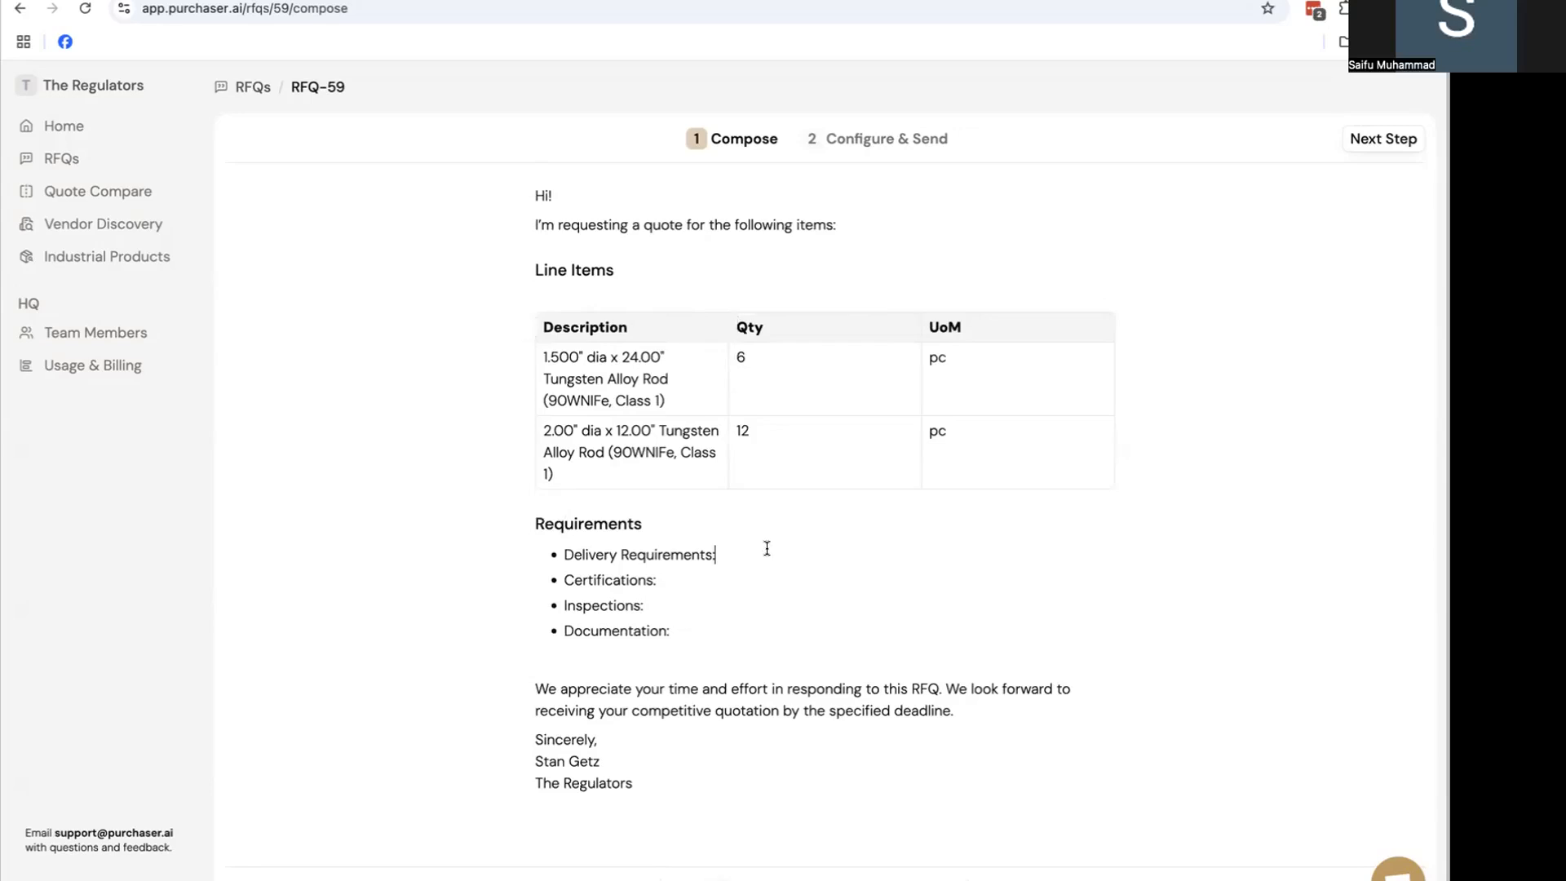
type("6-8 weeks")
left_click(751, 574)
type("AS9100")
Remove the Inspections and Documentation requirement bullets and advance to the send step
double_click(607, 608)
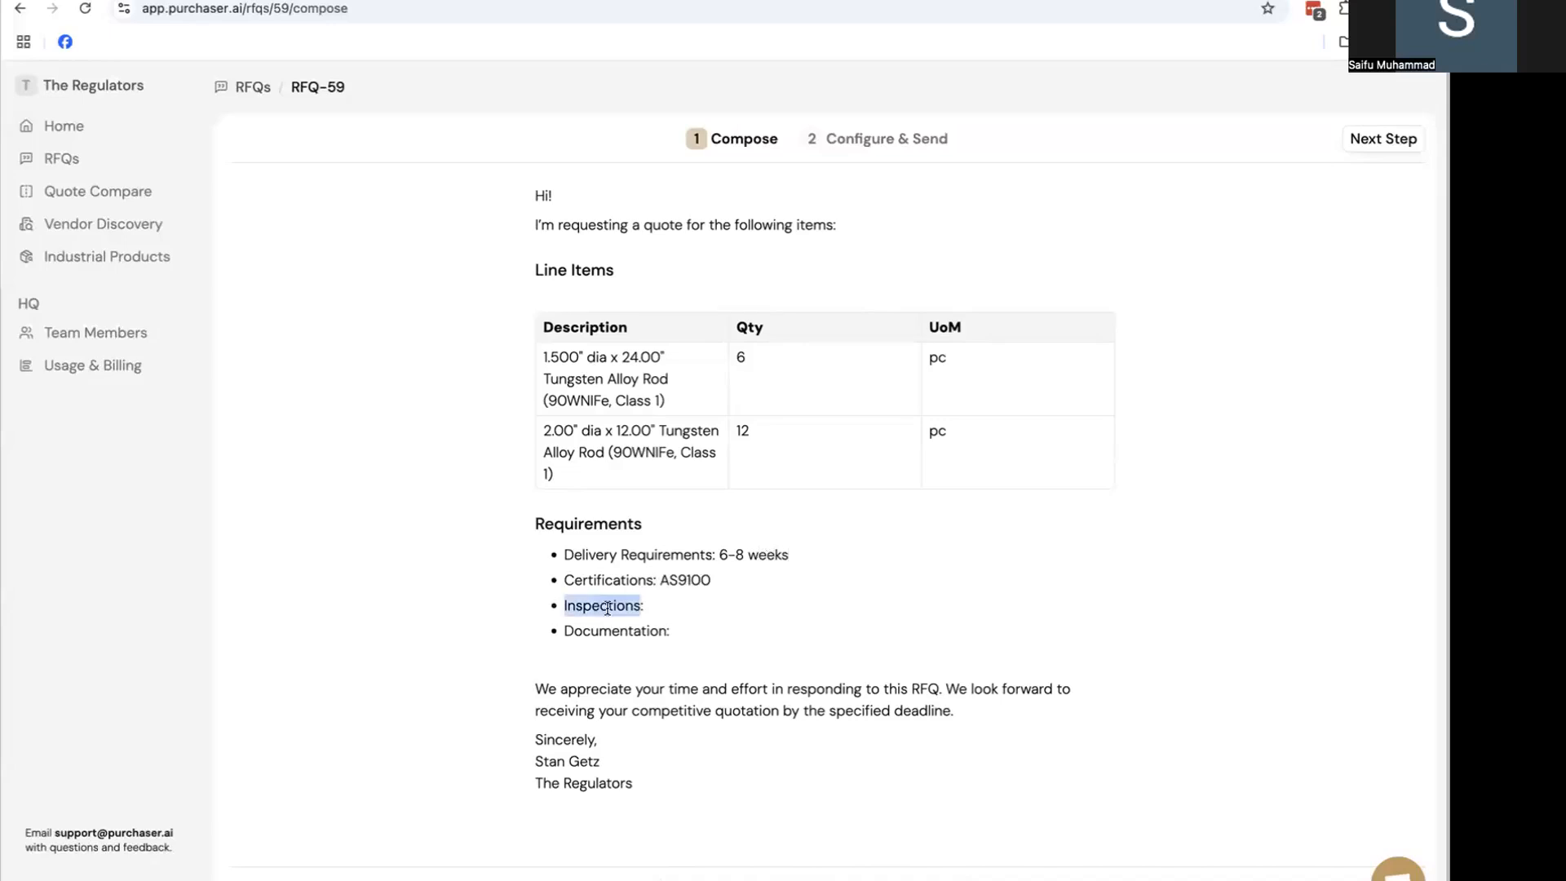
key("BackSpace")
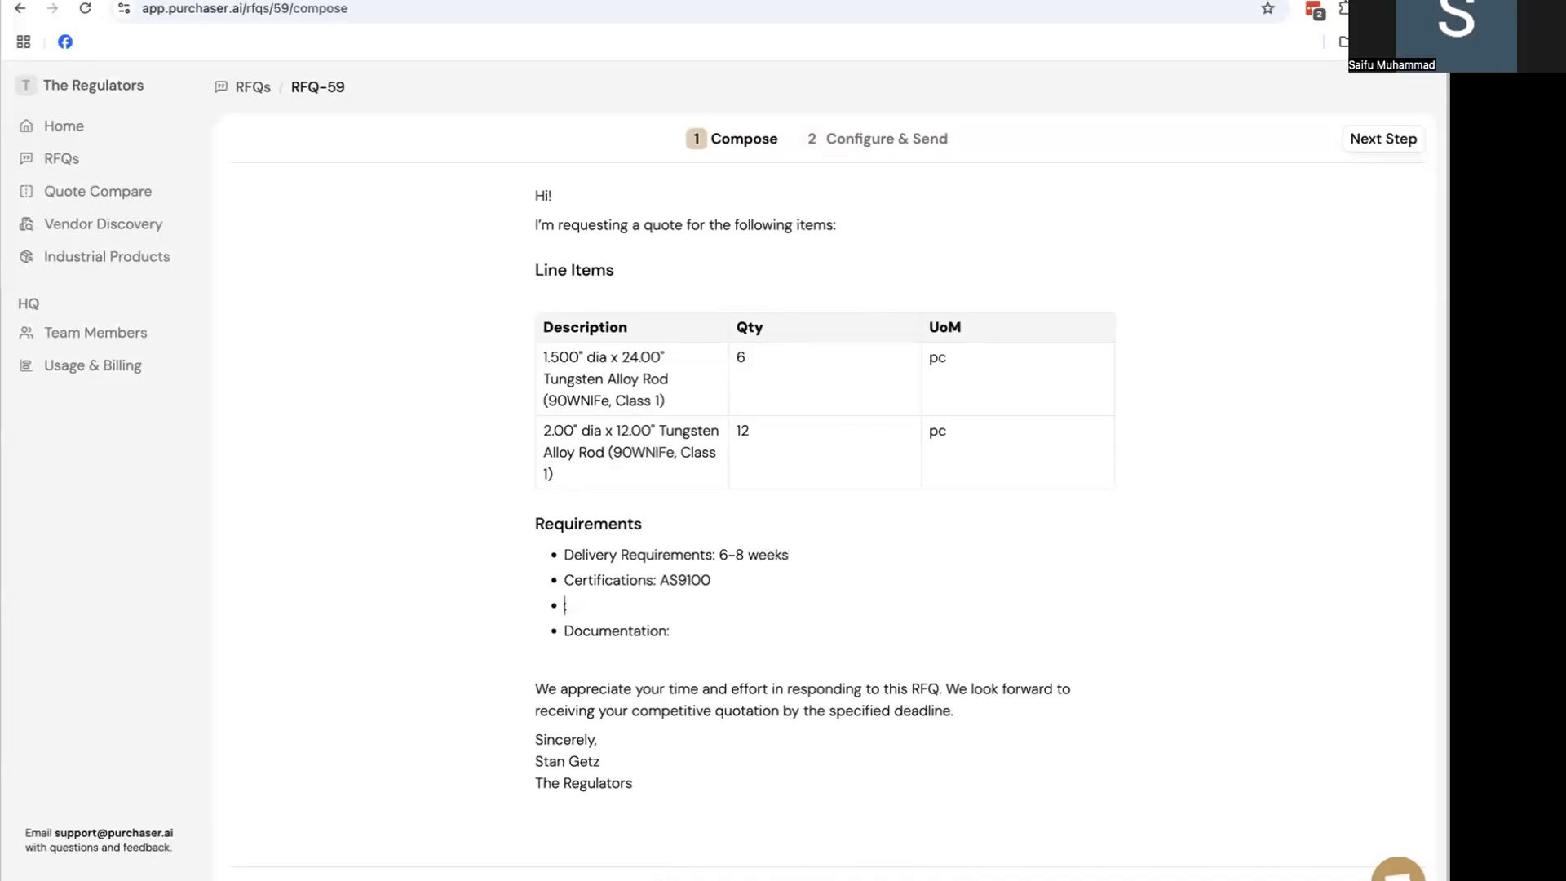
key("BackSpace")
triple_click(588, 608)
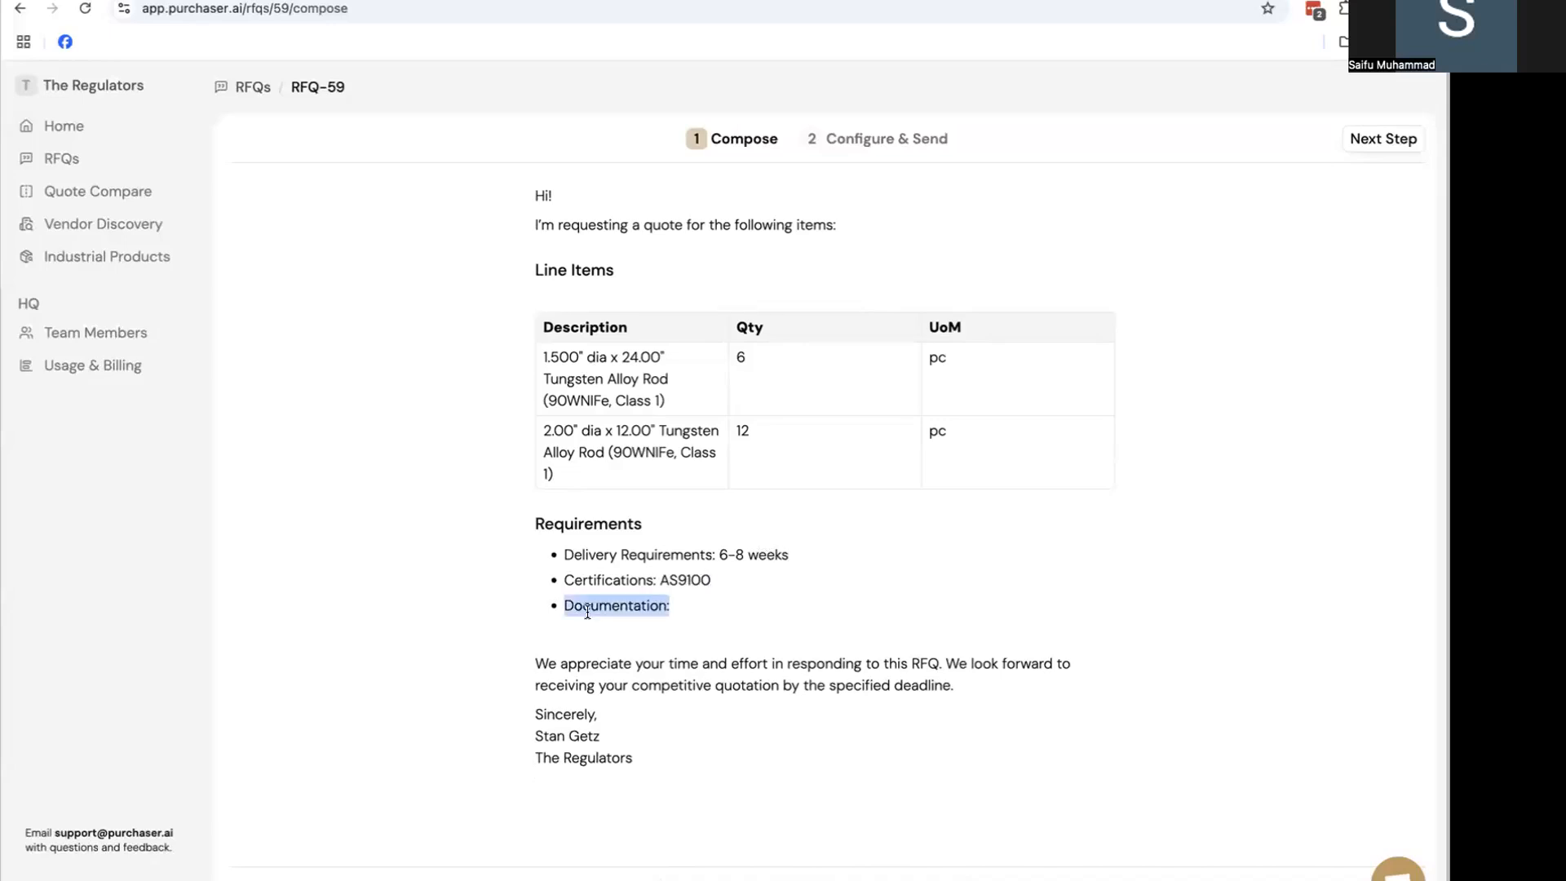
key("BackSpace")
key("BackSpace")
key("BackSpace")
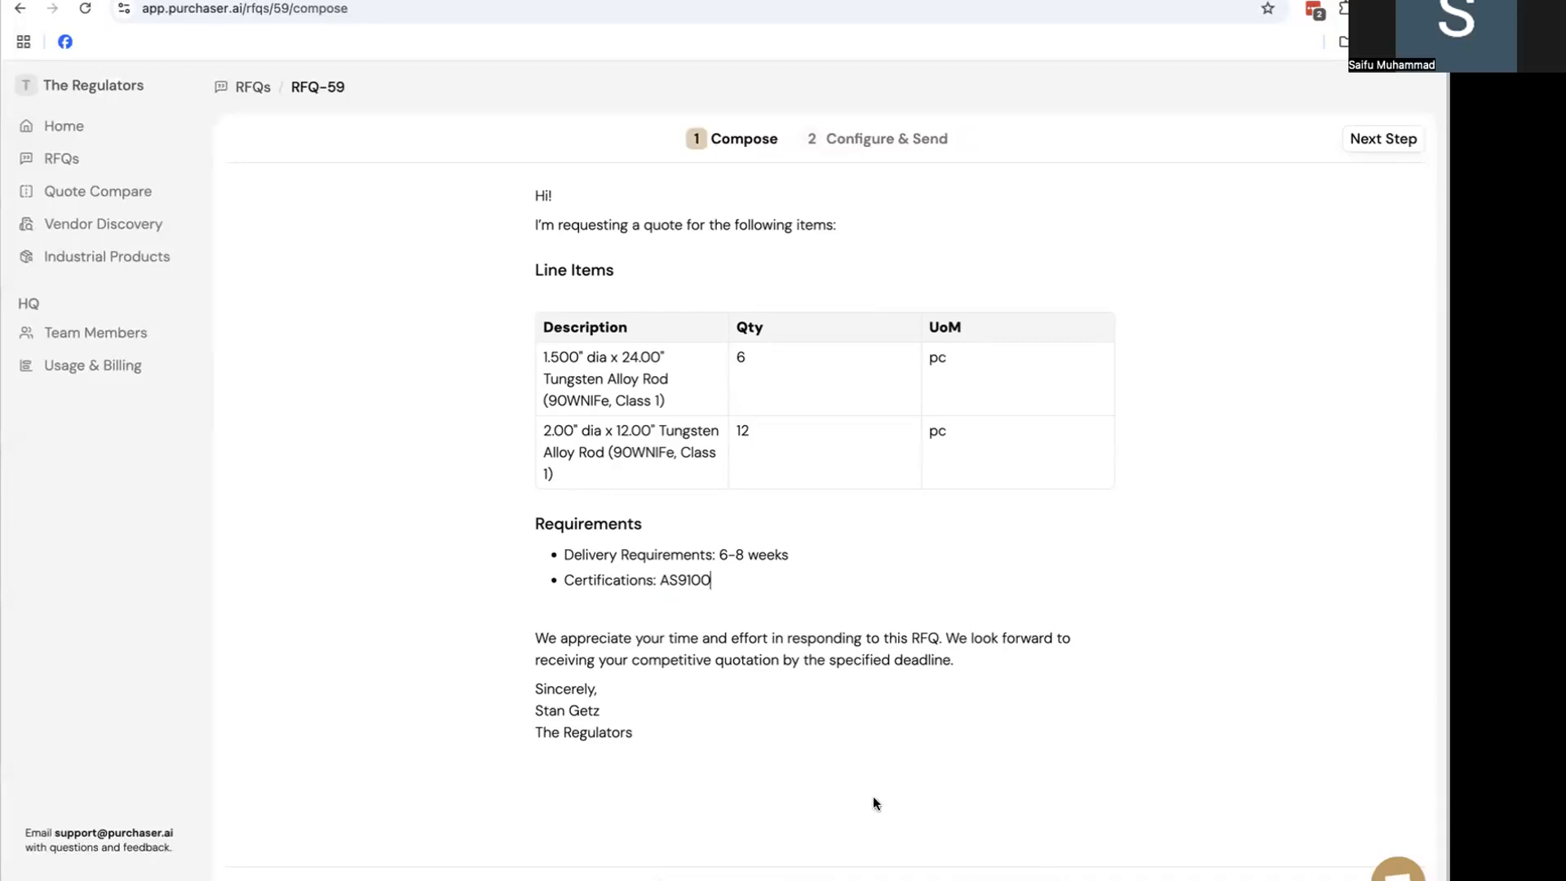
left_click(1383, 139)
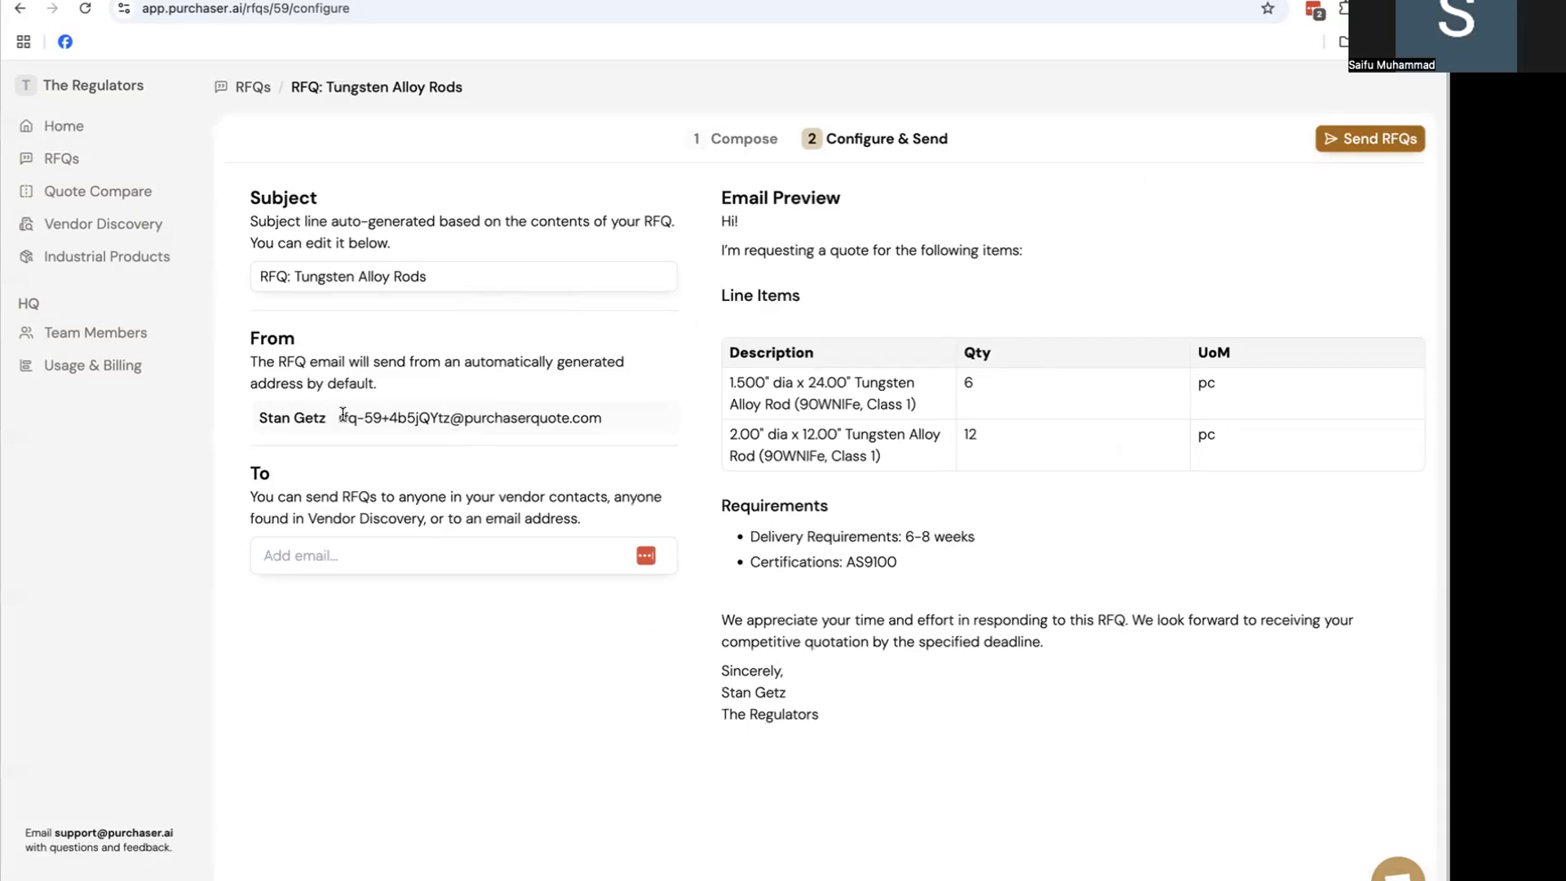
Highlight and then deselect the auto-generated sender address on the Configure & Send page
left_click_drag(337, 418, 607, 440)
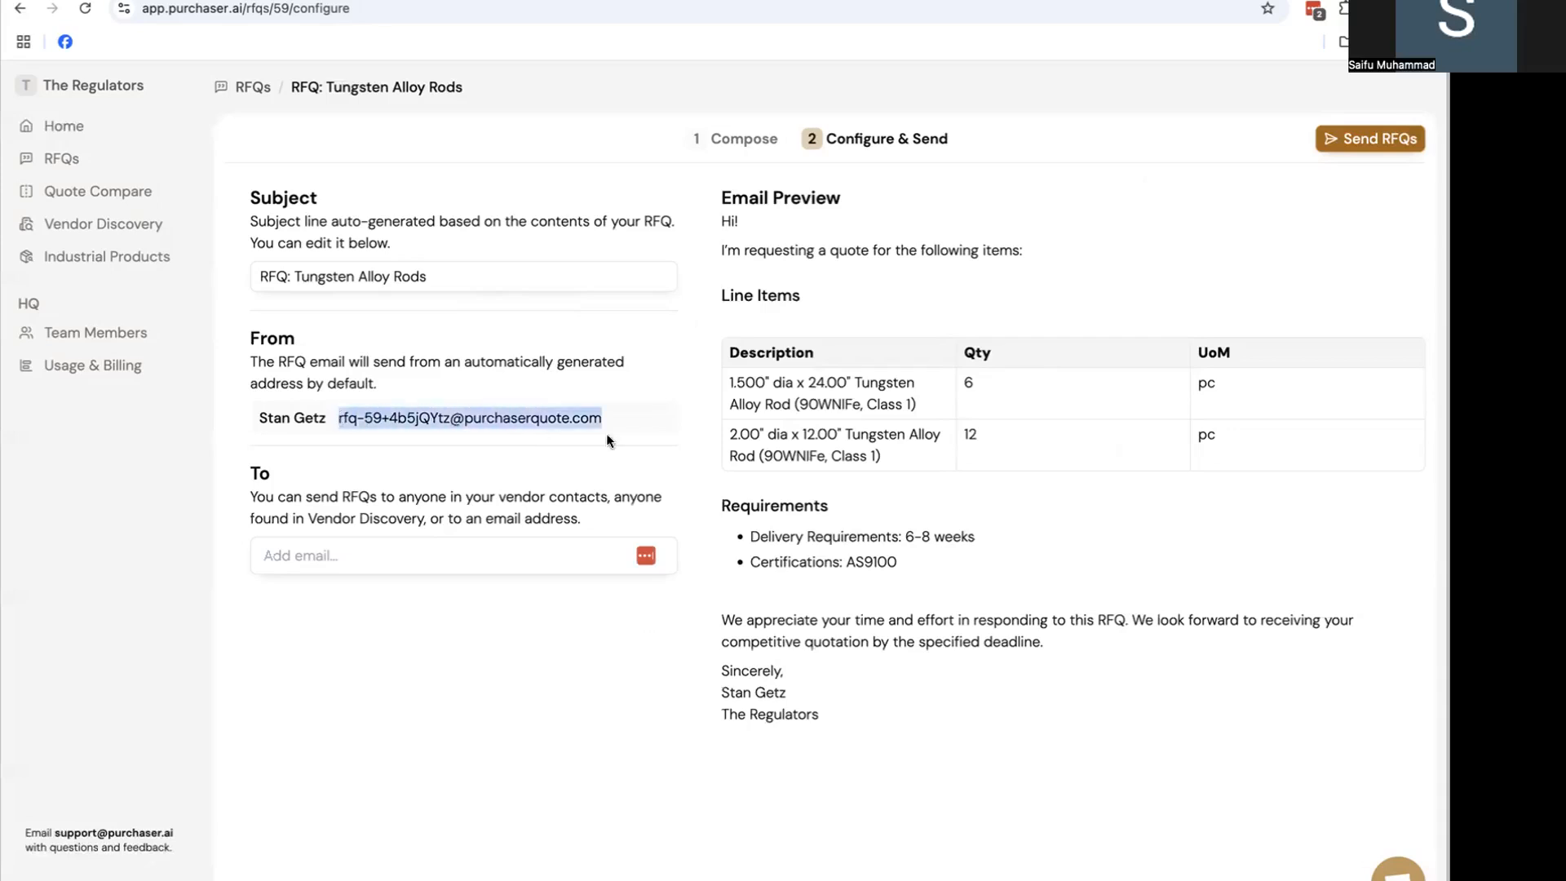
left_click(623, 420)
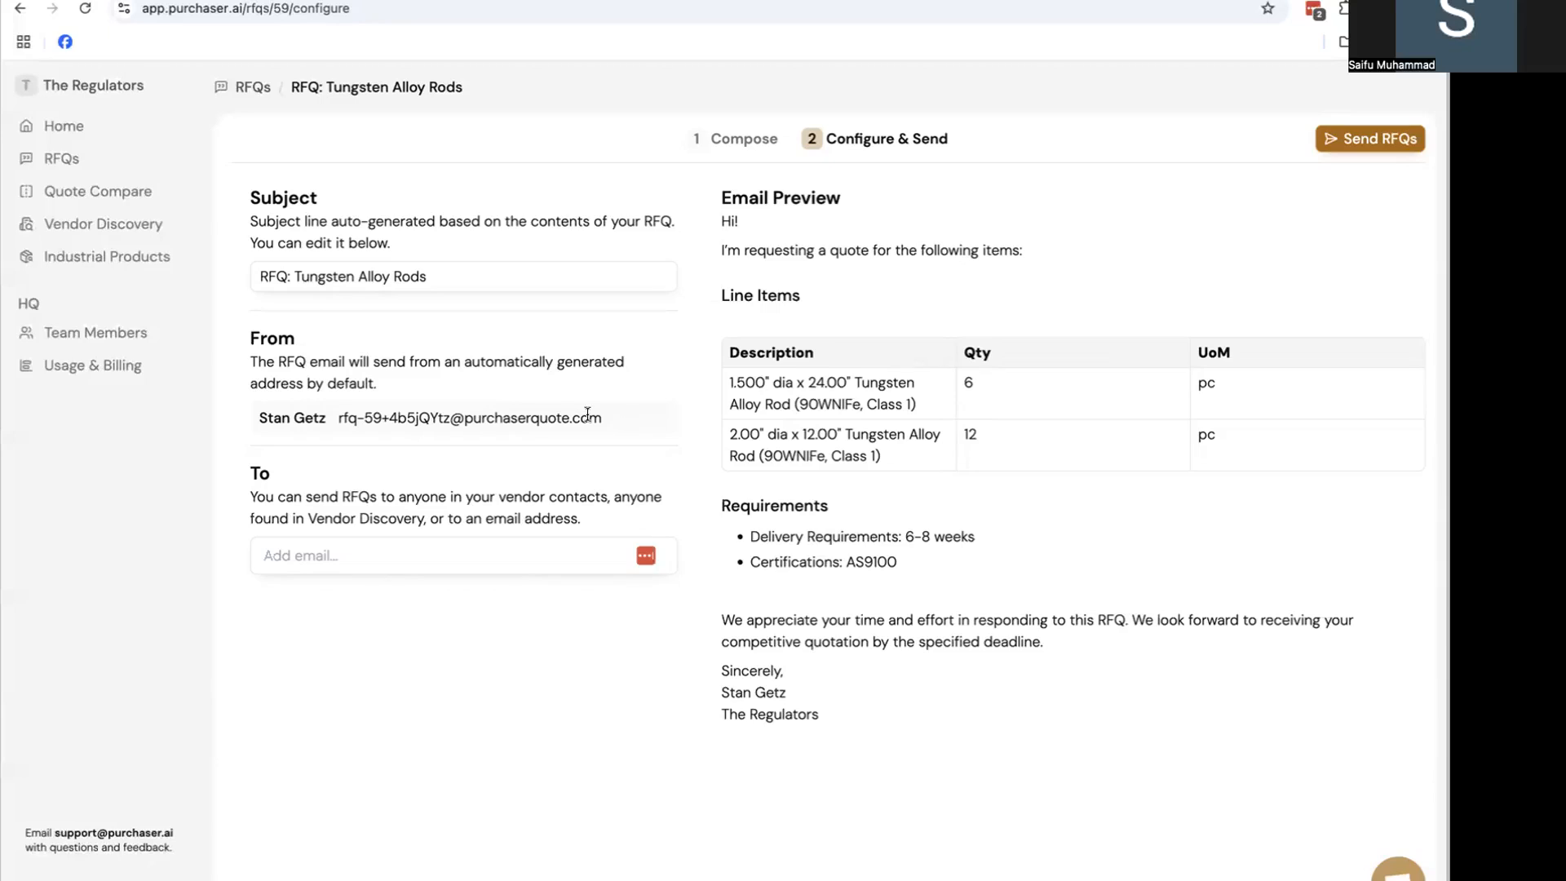
Enter a vendor's e-mail as the first To recipient and pick a second recipient from Recents
left_click(468, 555)
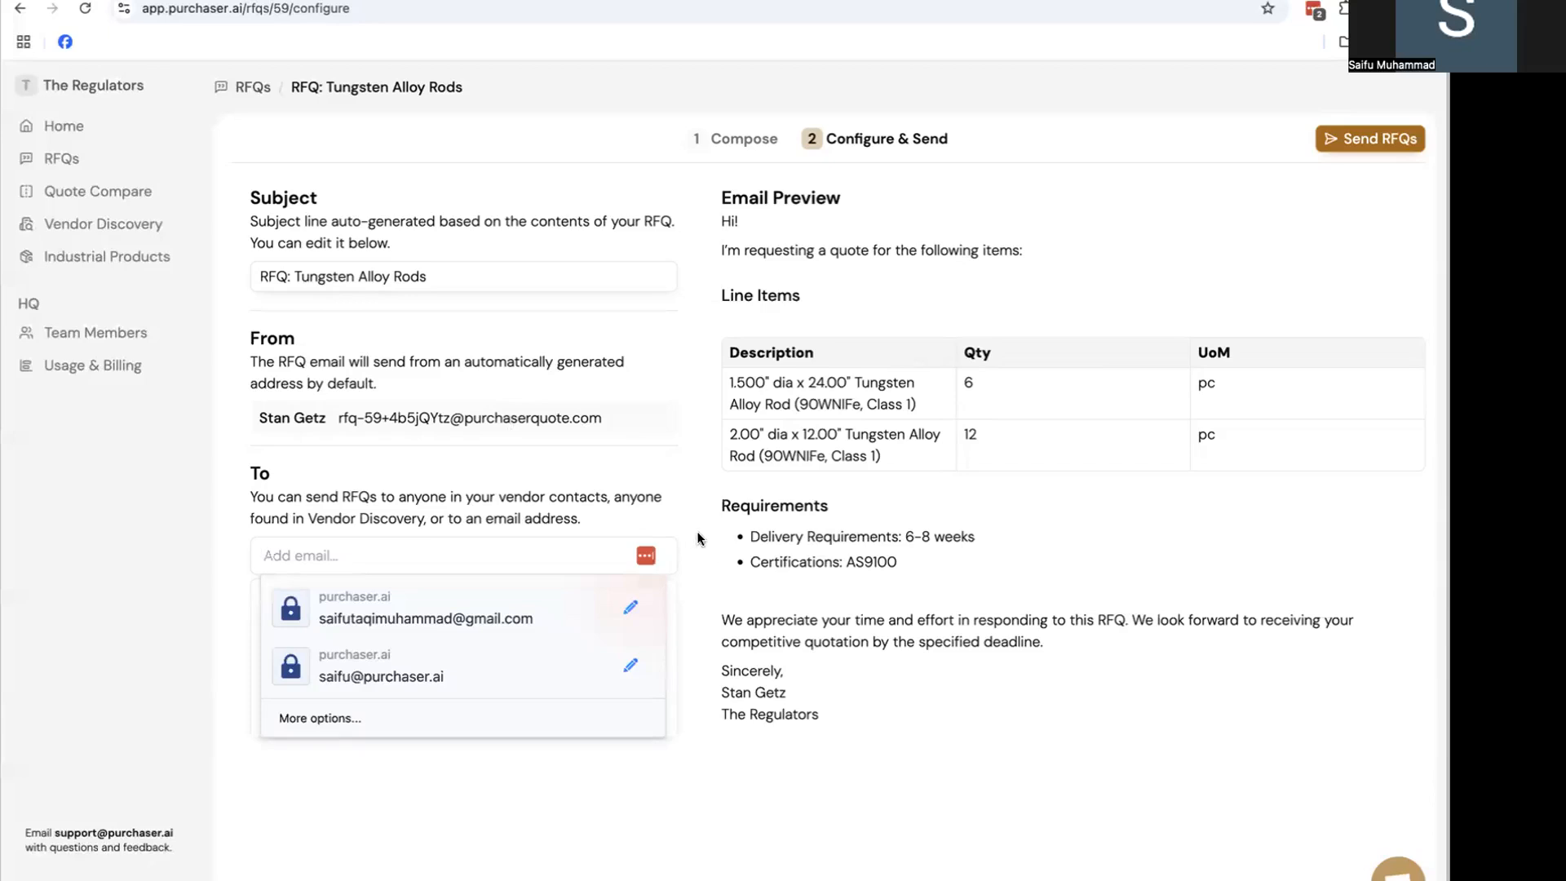
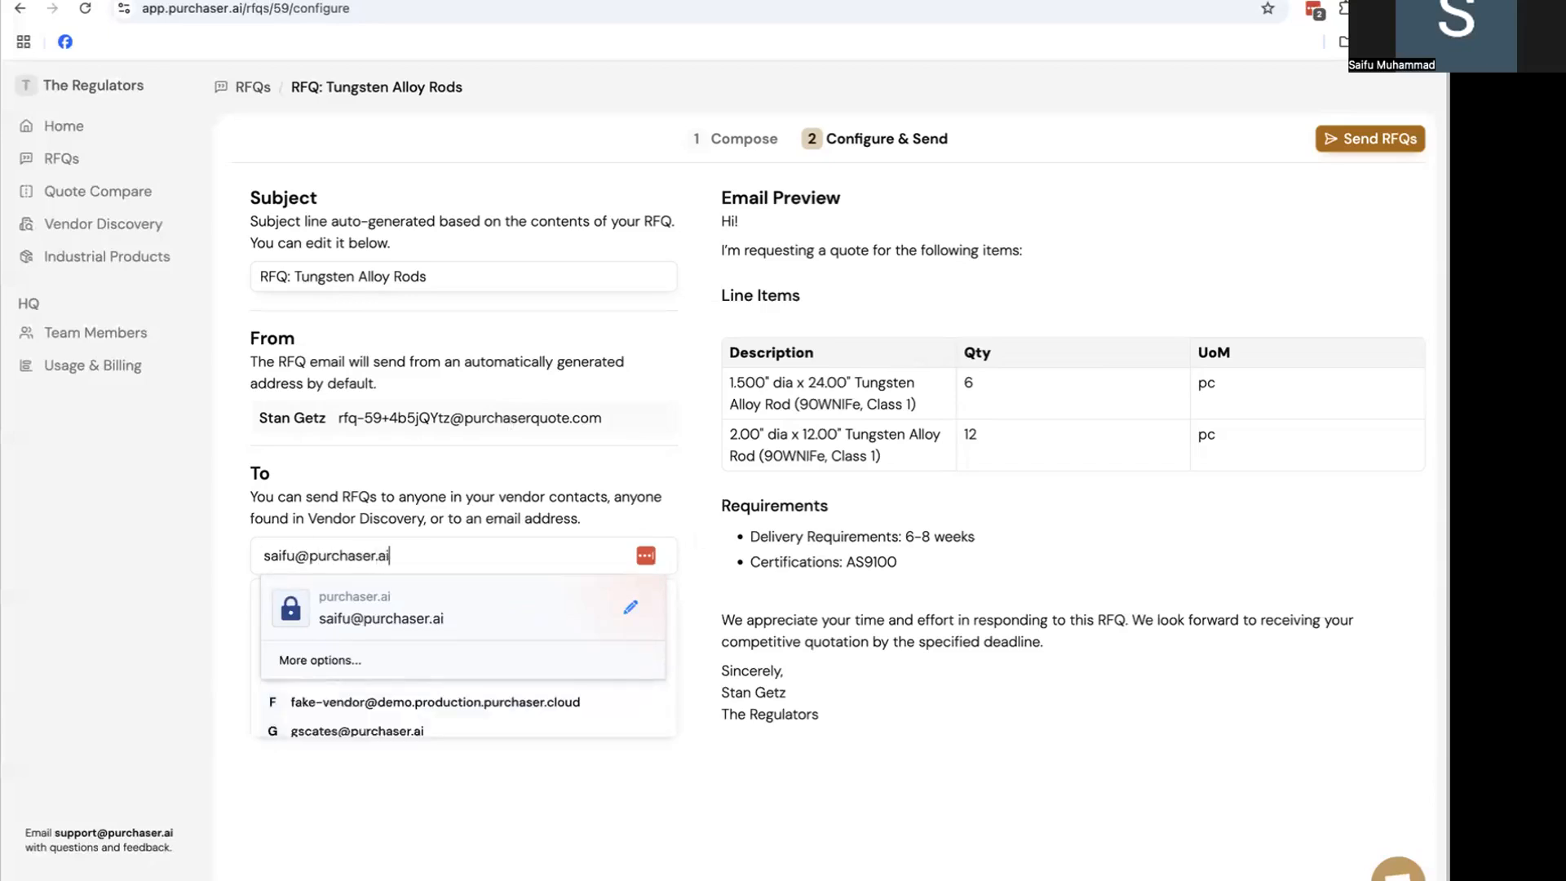
key("Return")
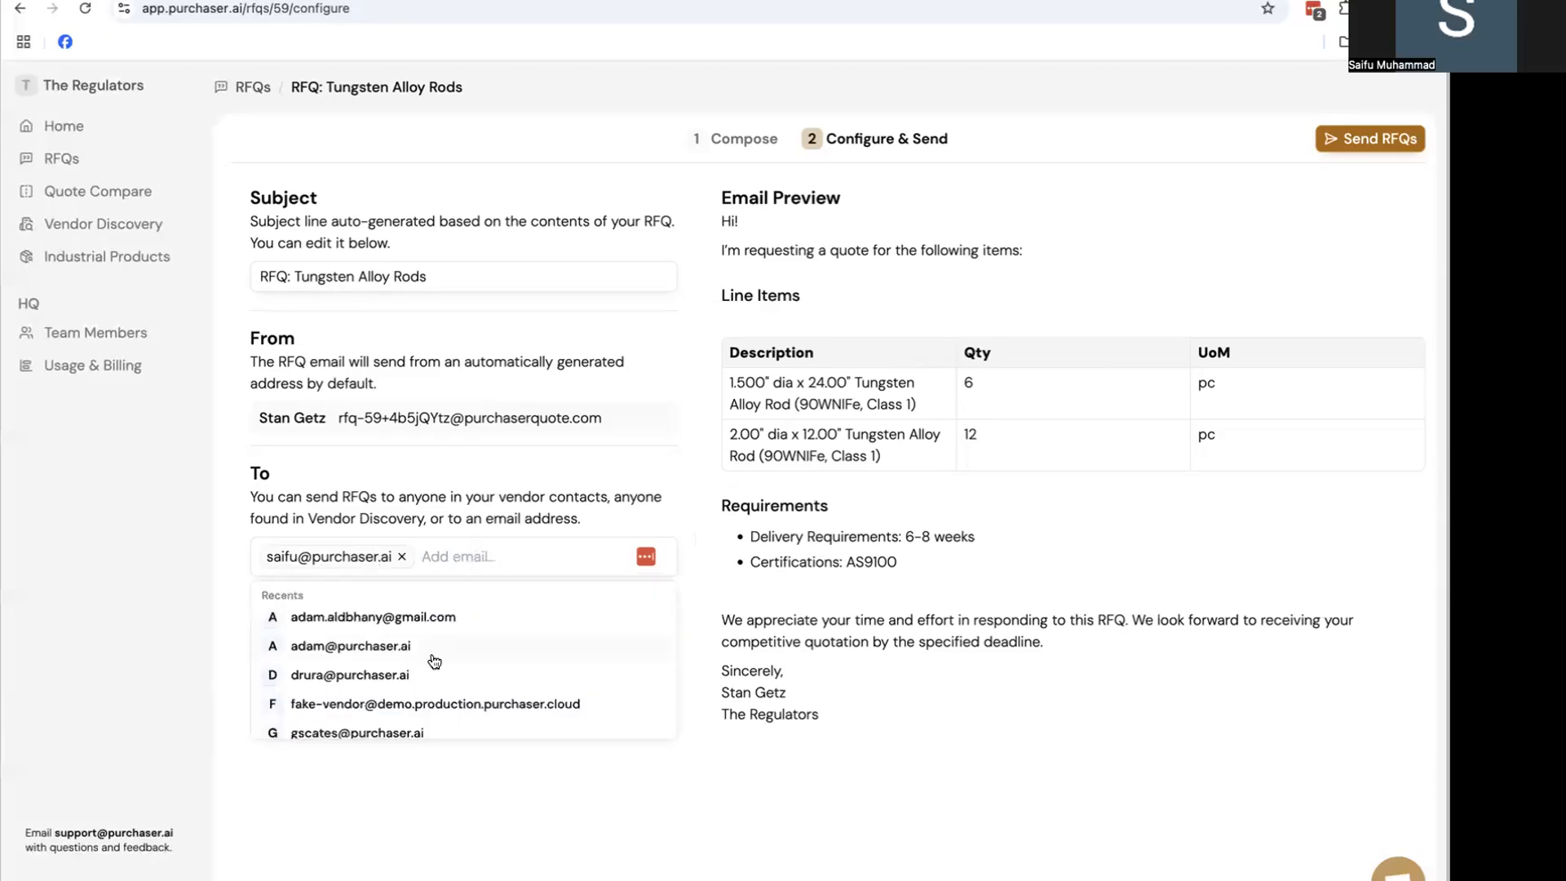
scroll(427, 652, "down", 3)
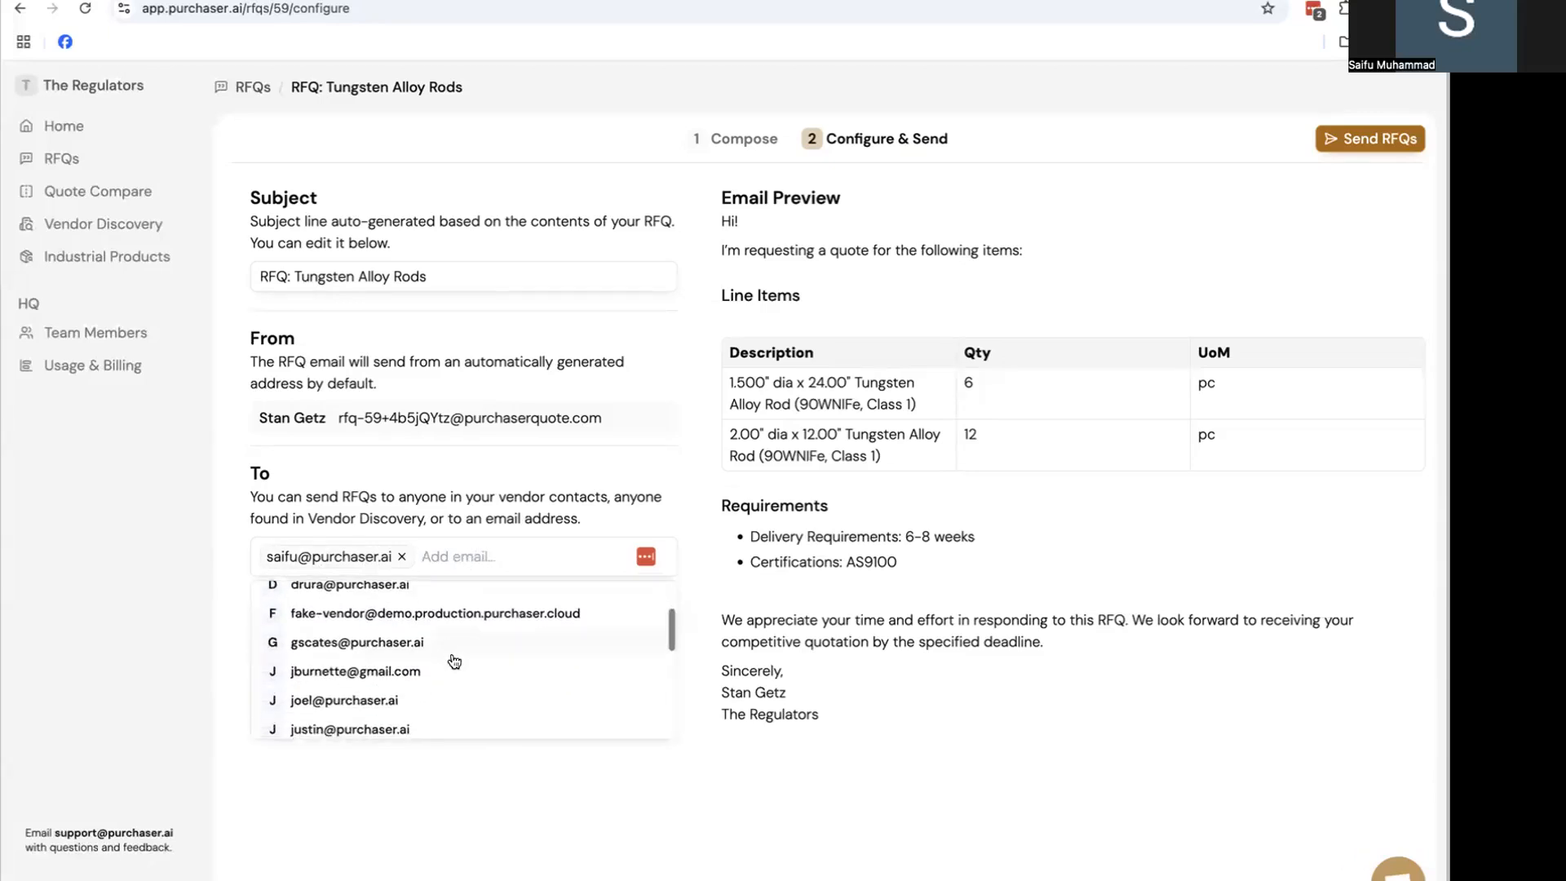
scroll(448, 659, "up", 2)
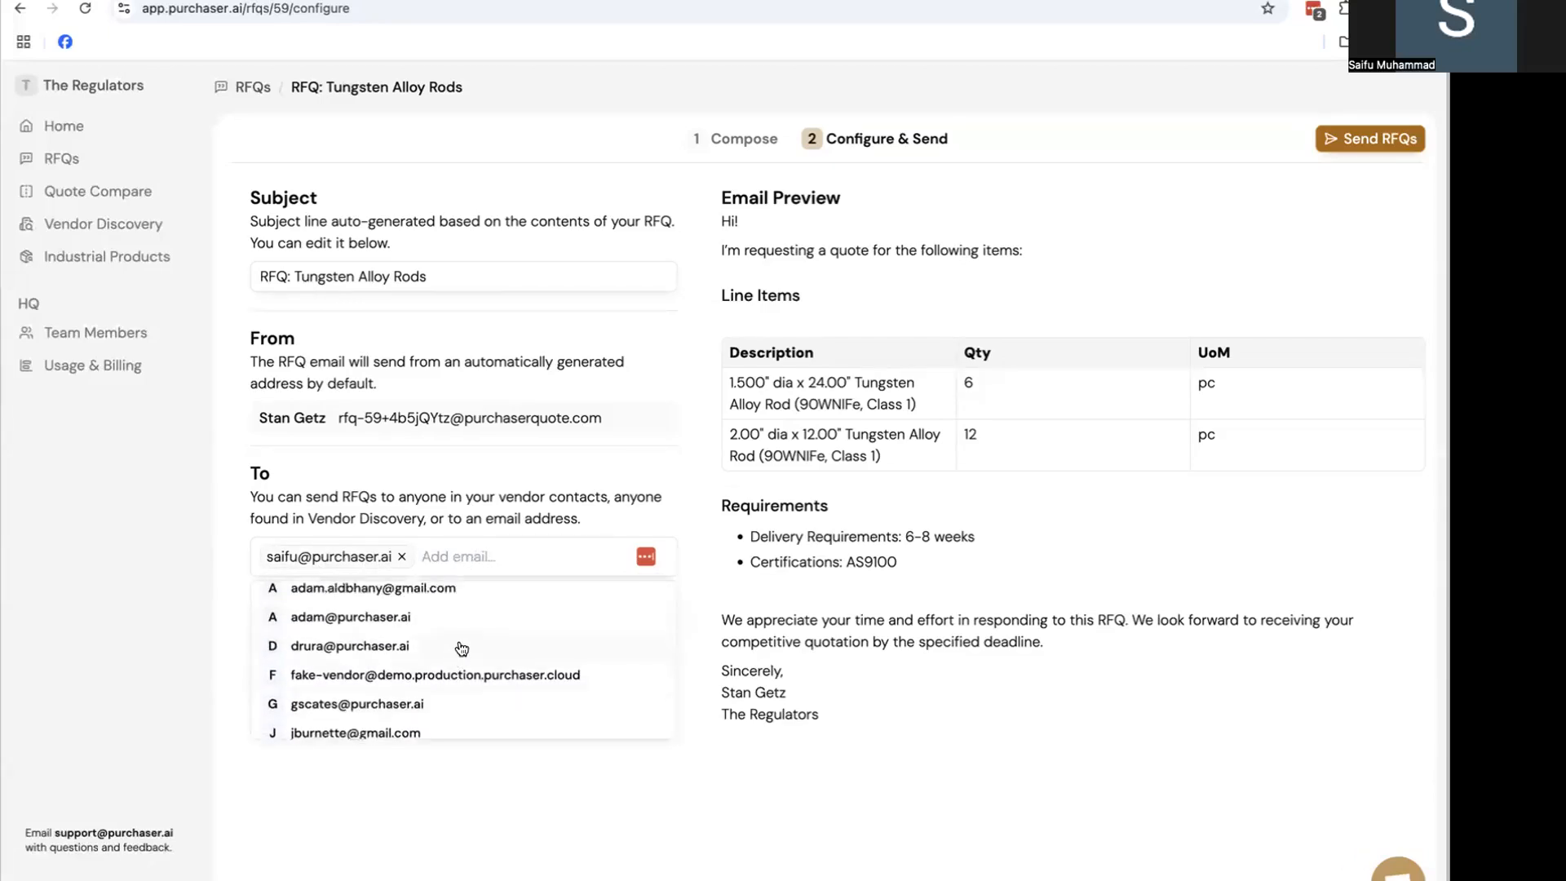
scroll(462, 648, "down", 1)
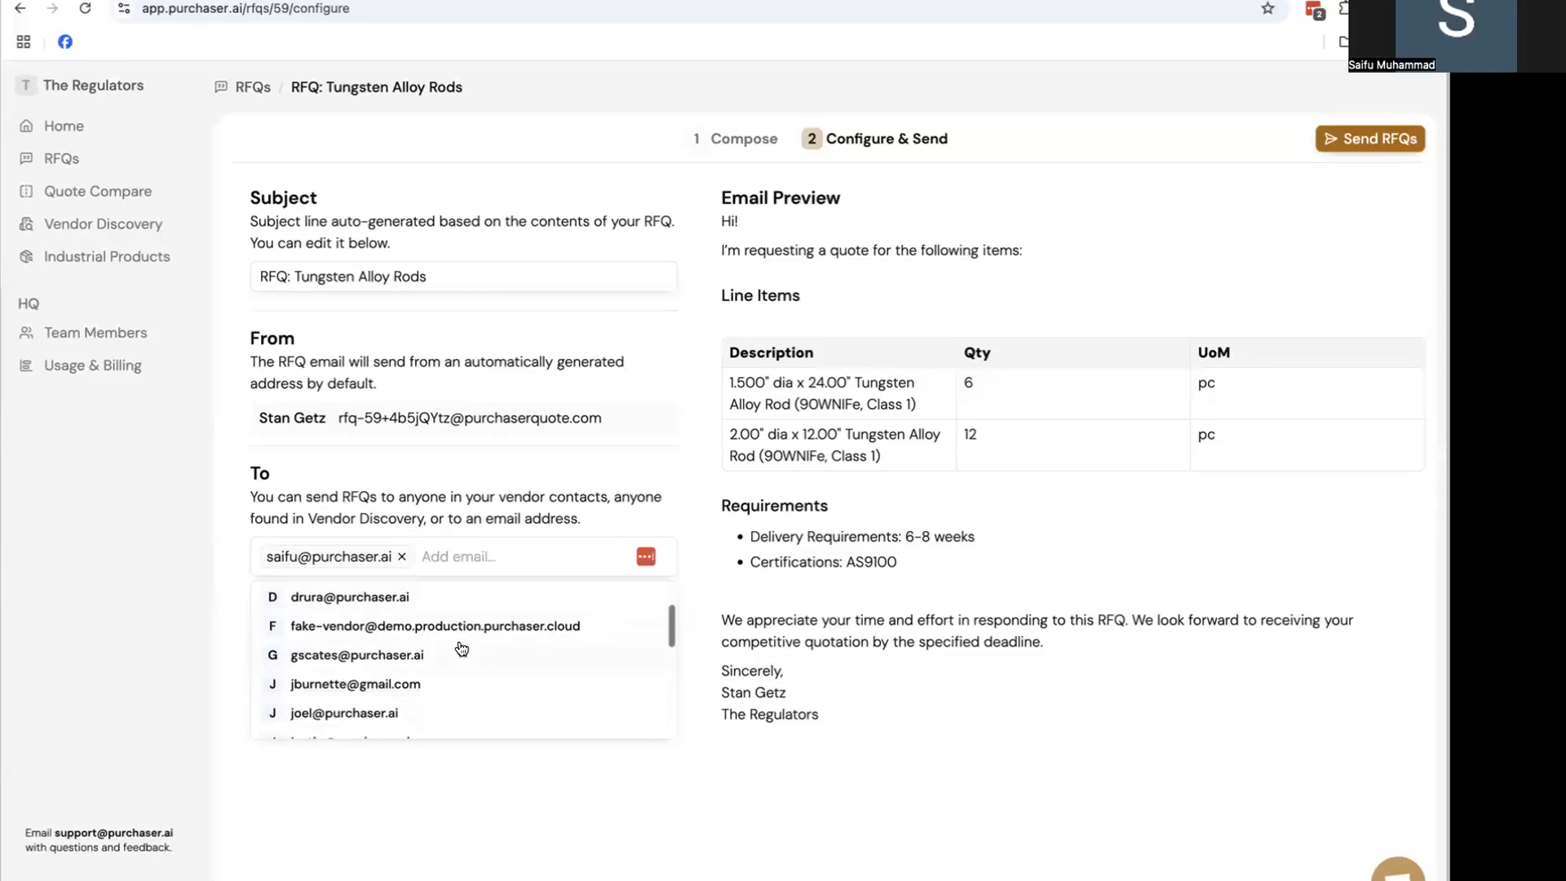
scroll(461, 648, "down", 1)
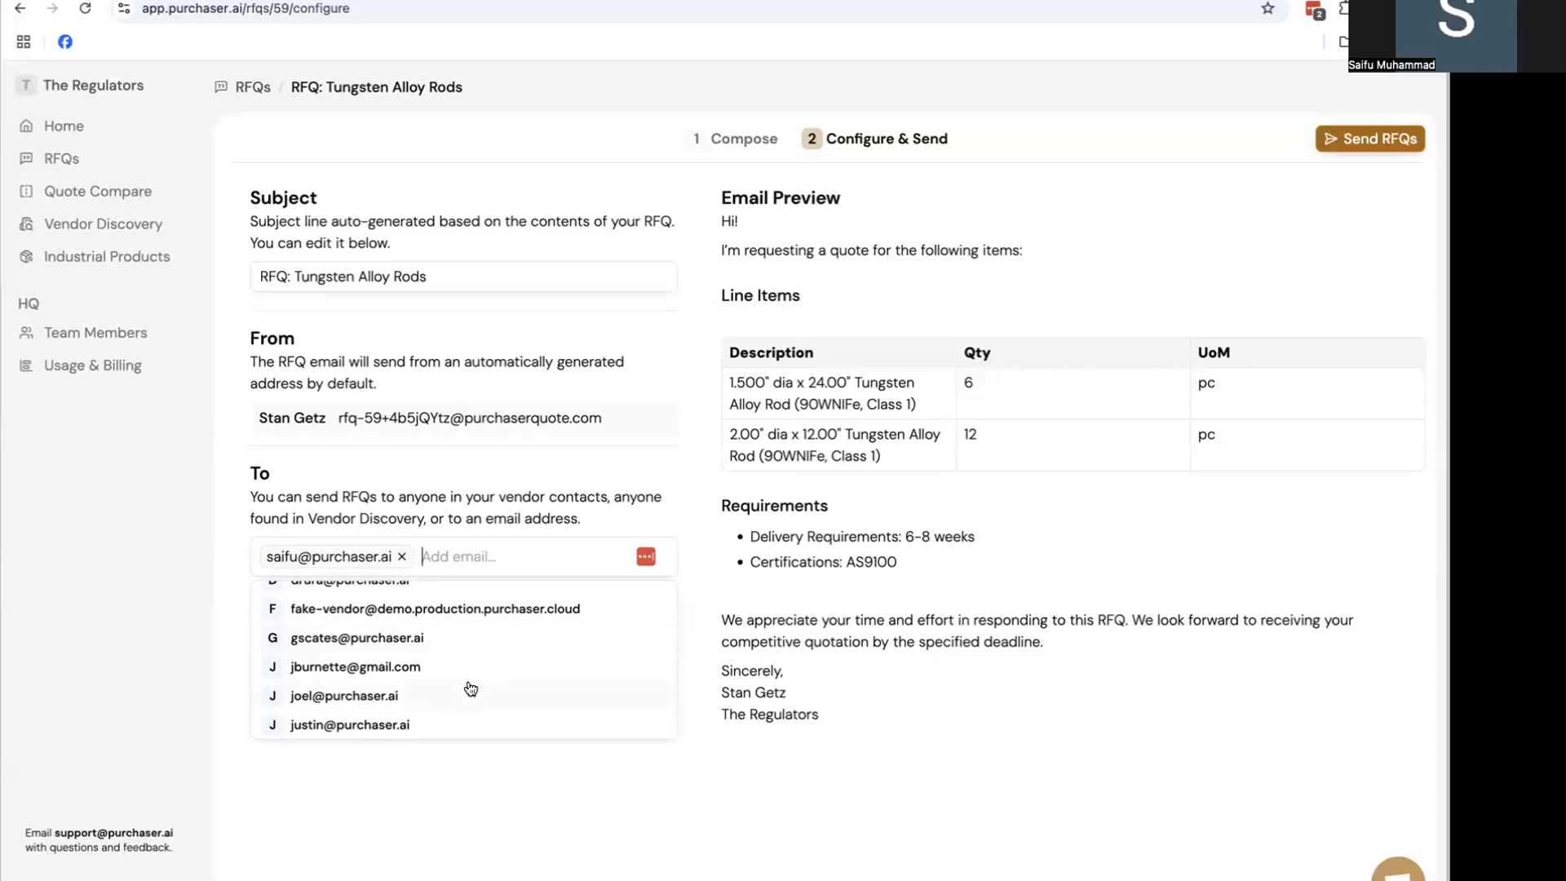
scroll(474, 675, "up", 1)
scroll(474, 668, "up", 1)
left_click(481, 633)
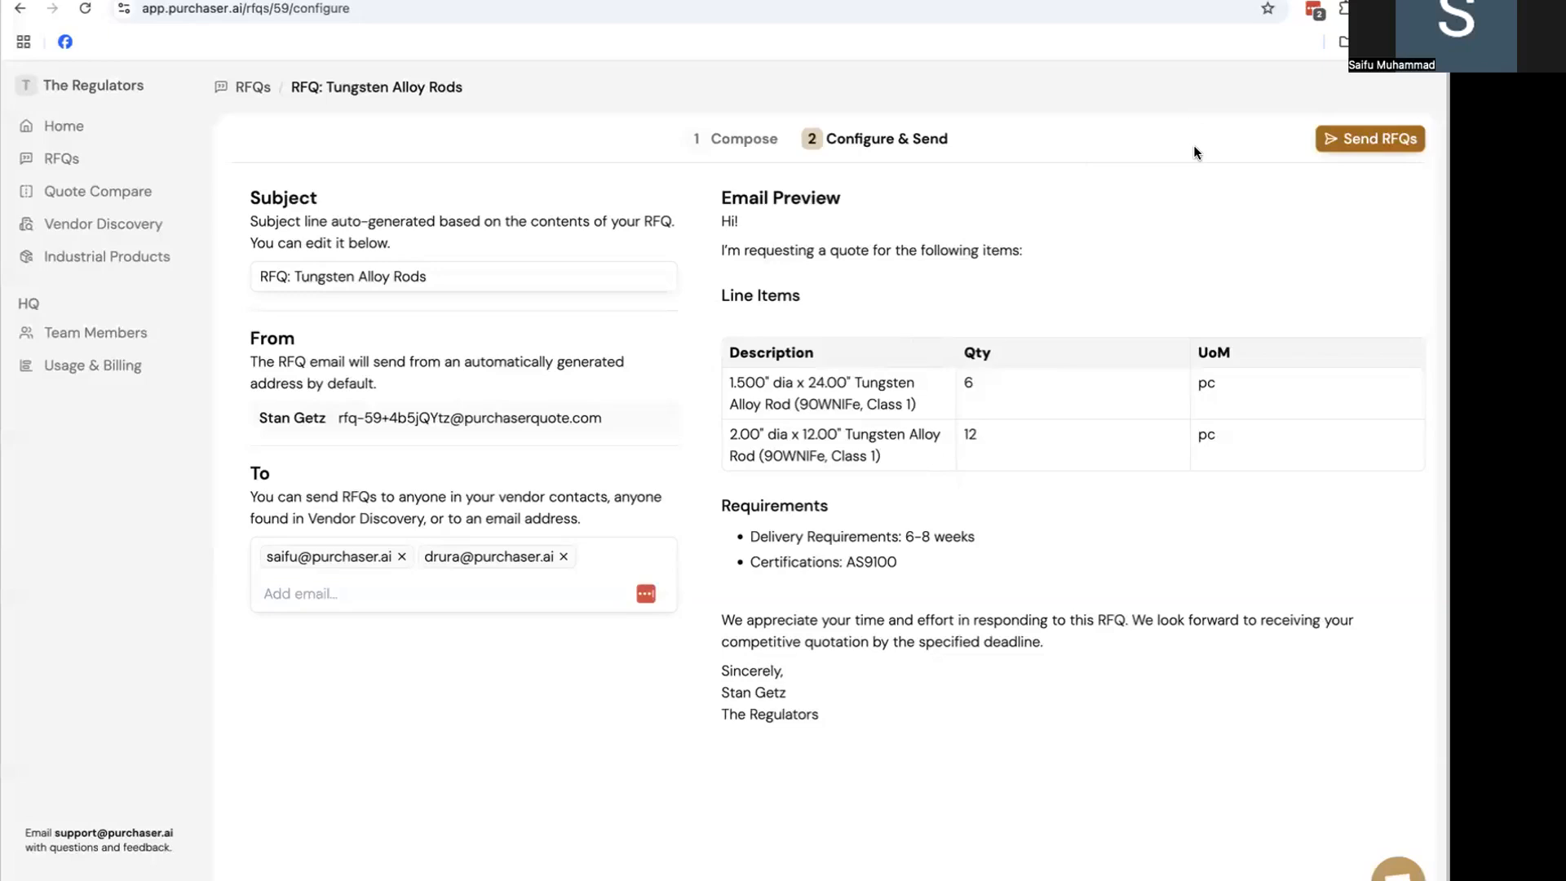
Send RFQ-59 to both vendor recipients
left_click(1349, 144)
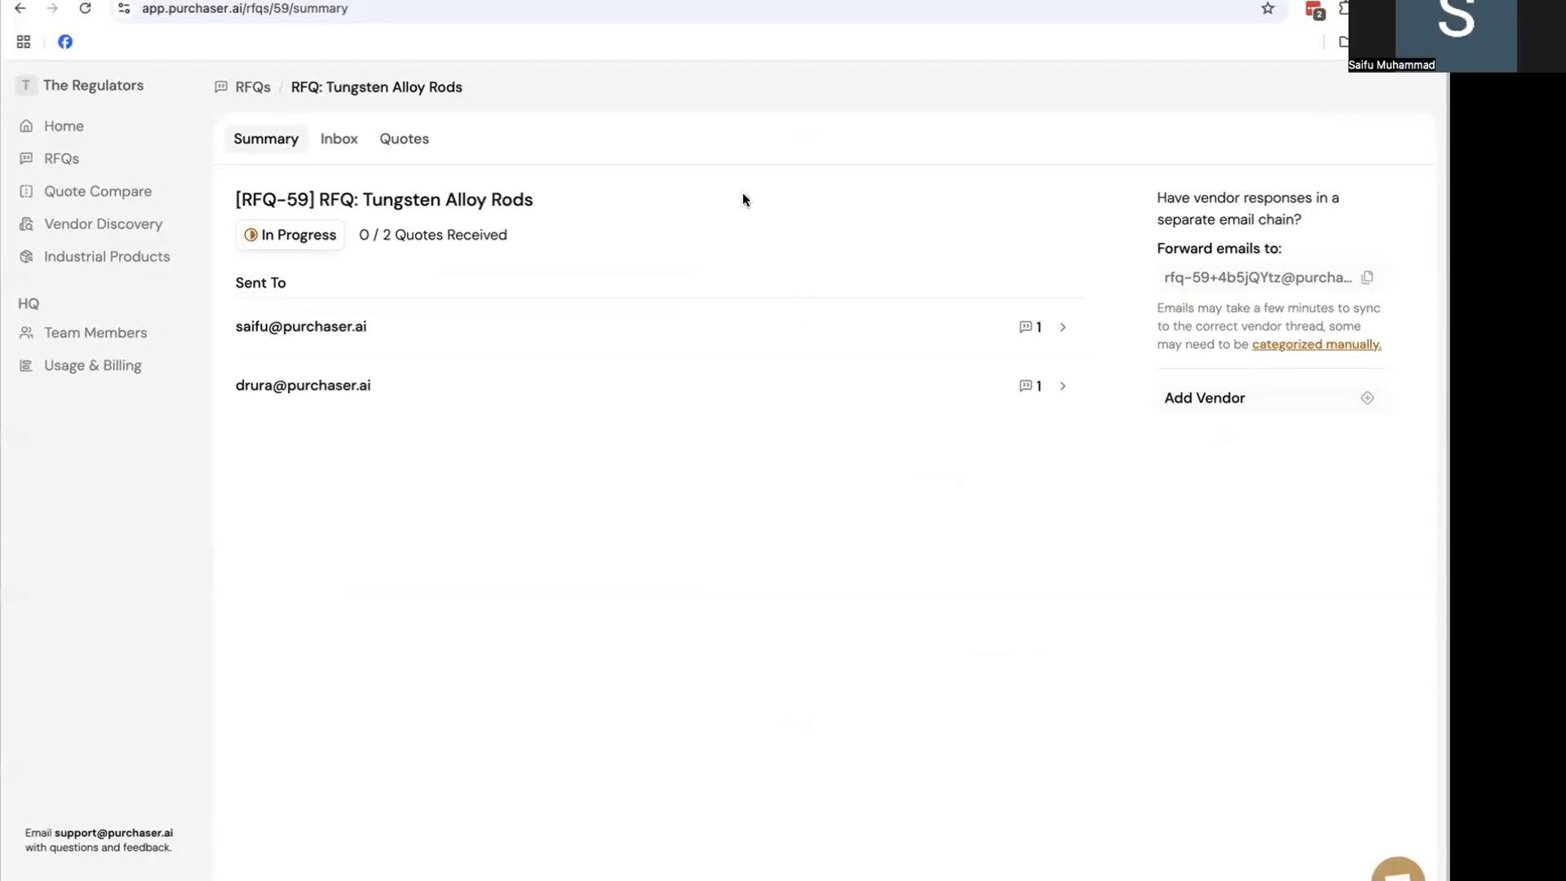
Open the earlier [RFQ-53] RFQ: Tungsten Alloy Rods from the RFQs list
left_click(160, 156)
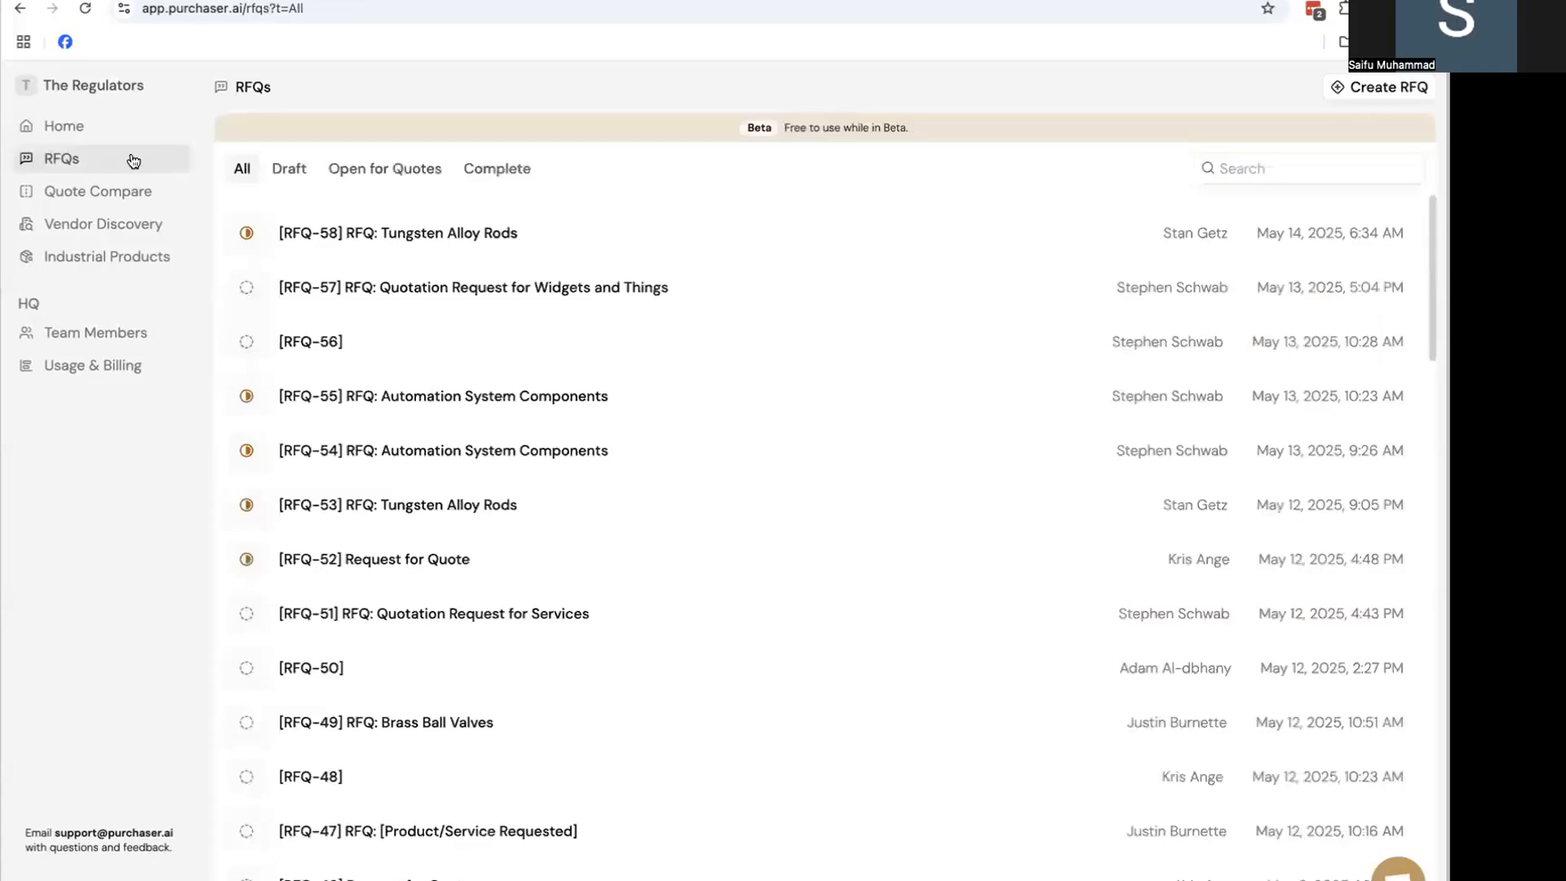
left_click(423, 562)
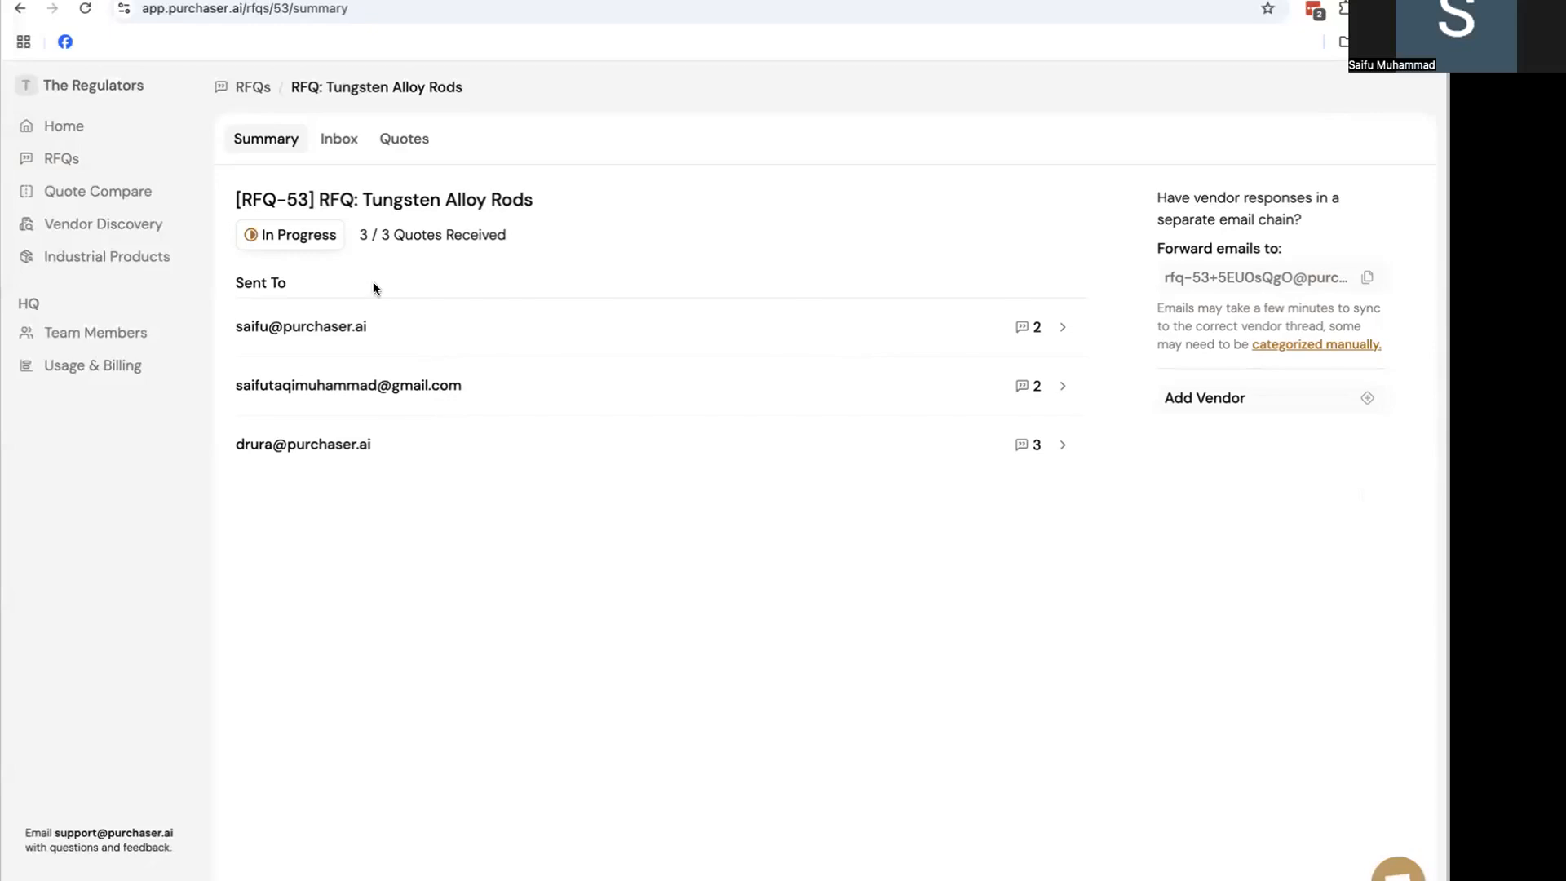
left_click(338, 139)
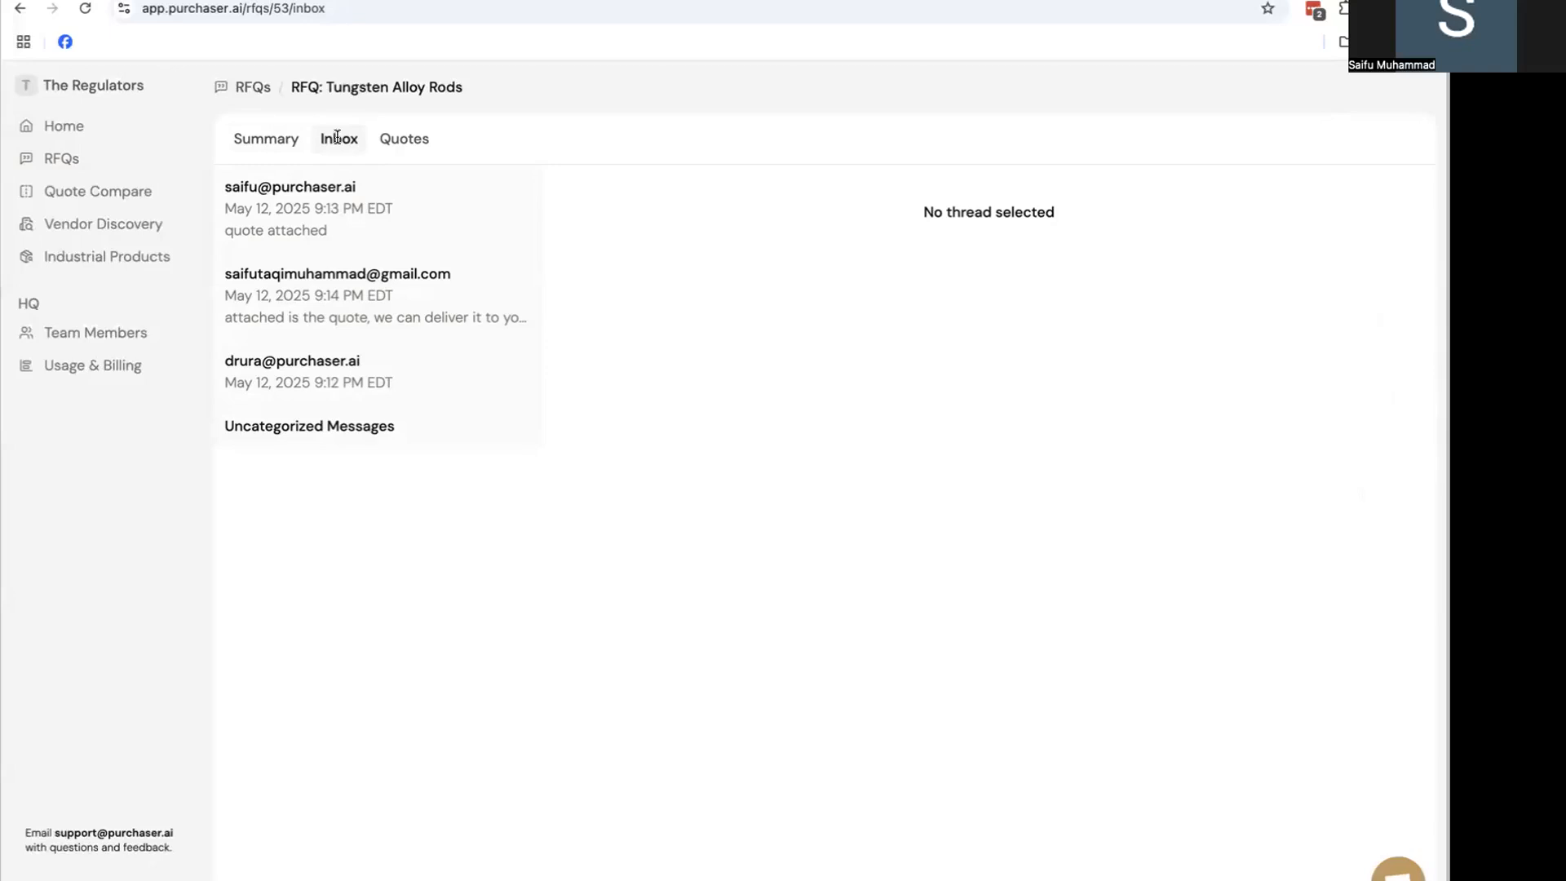
left_click(313, 211)
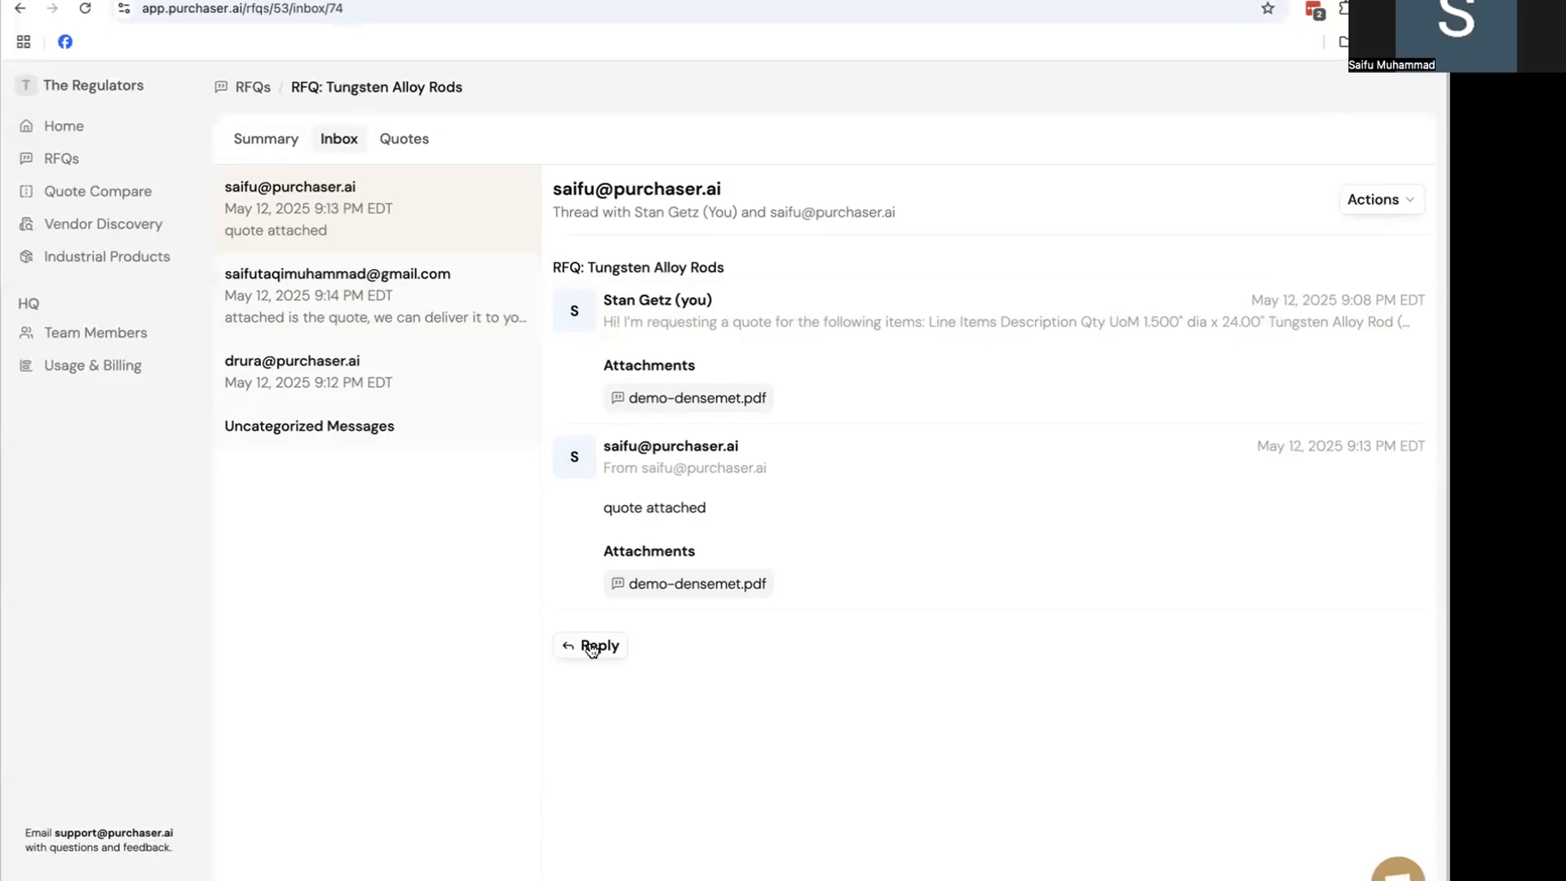
left_click(424, 326)
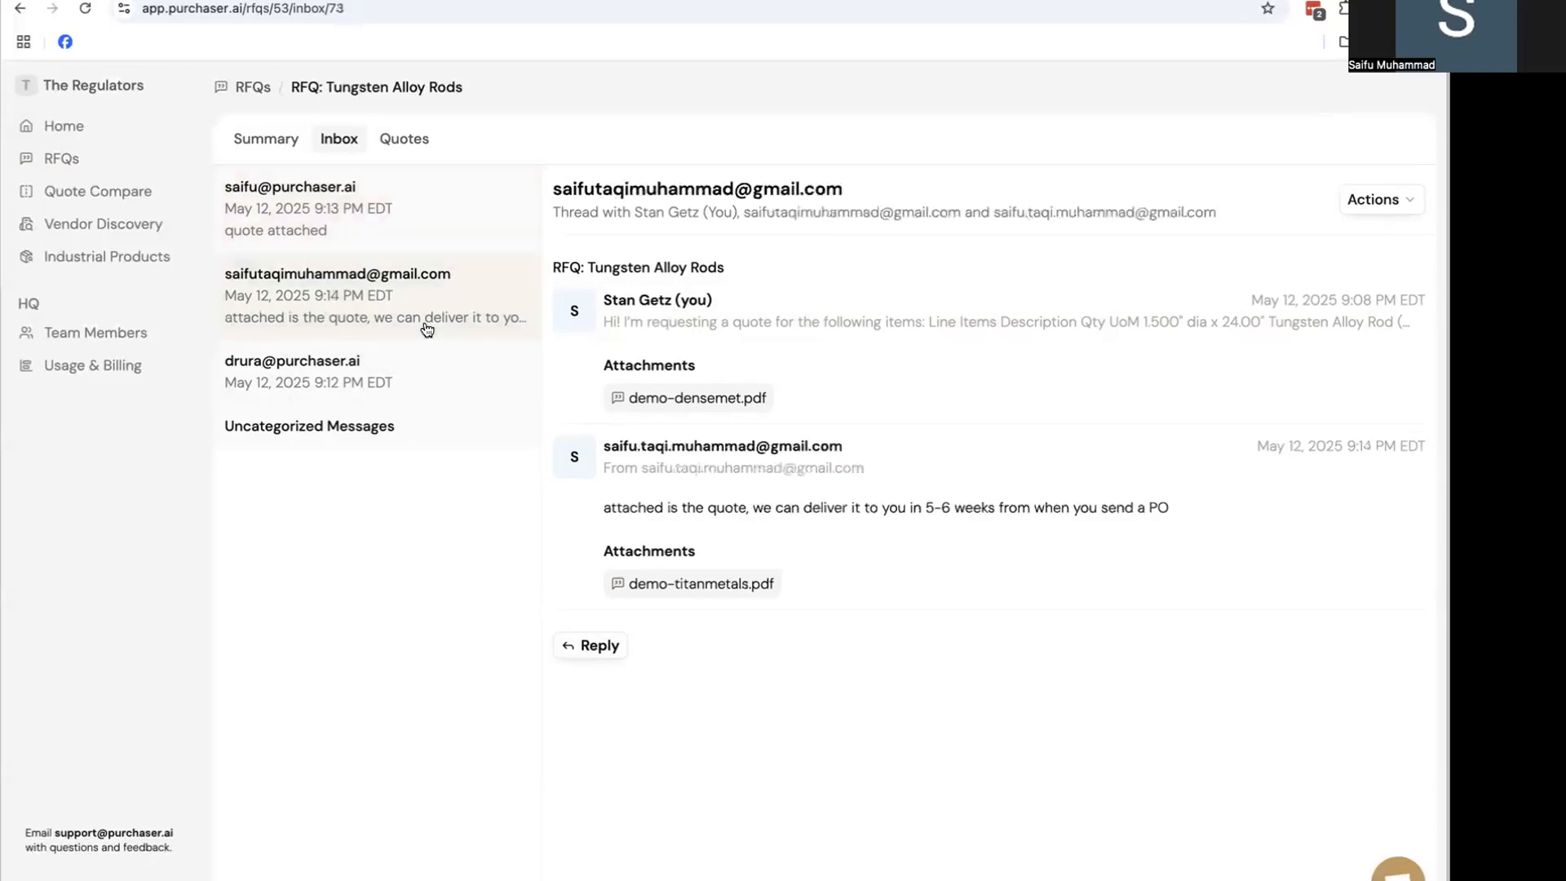
left_click(428, 388)
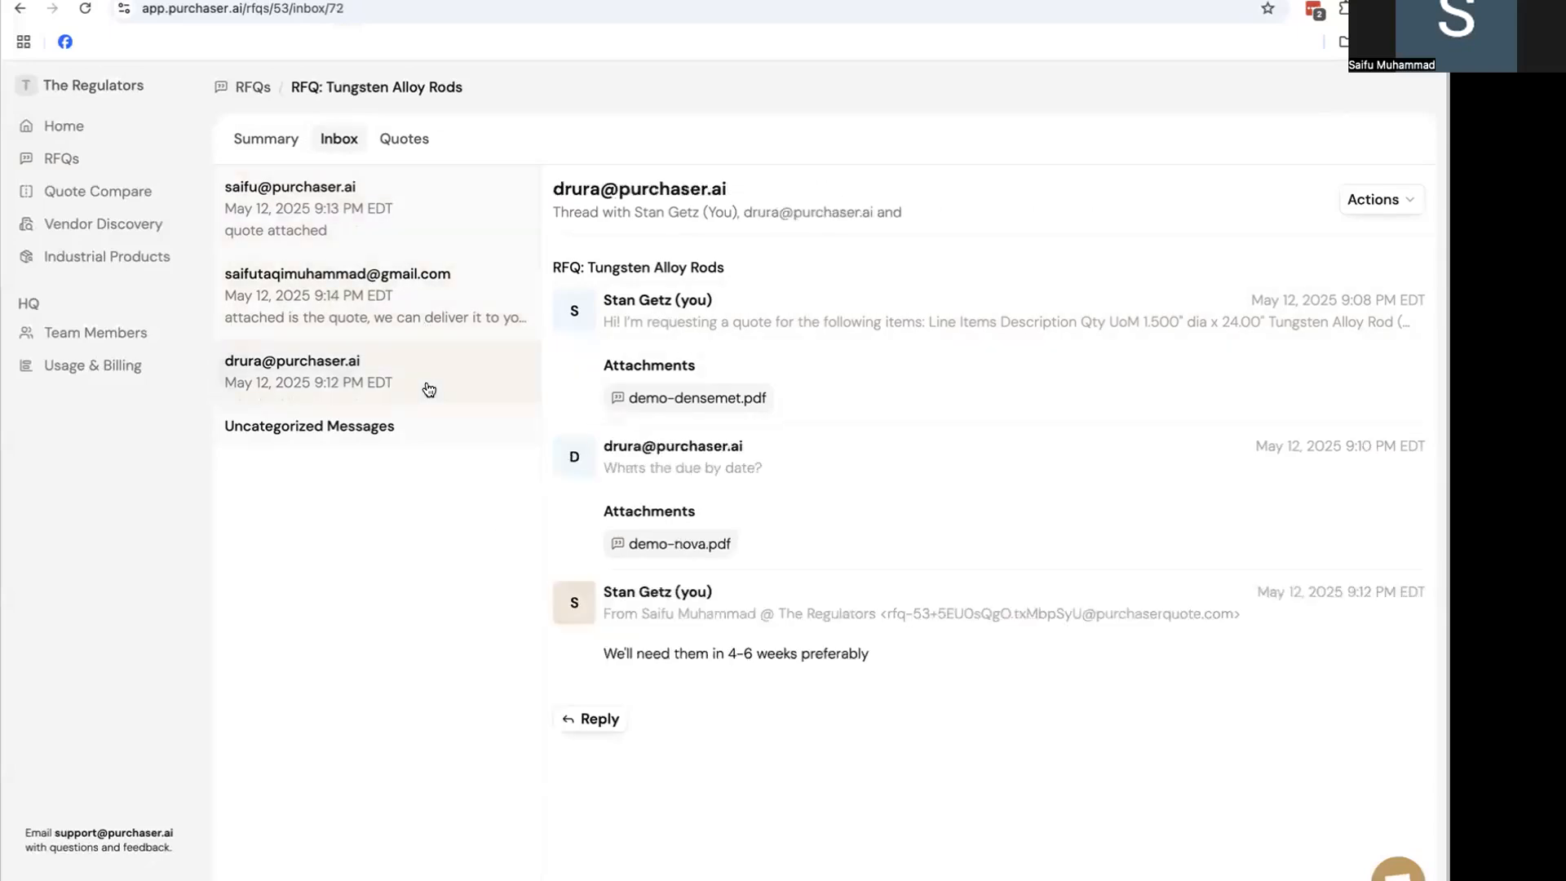
left_click(847, 458)
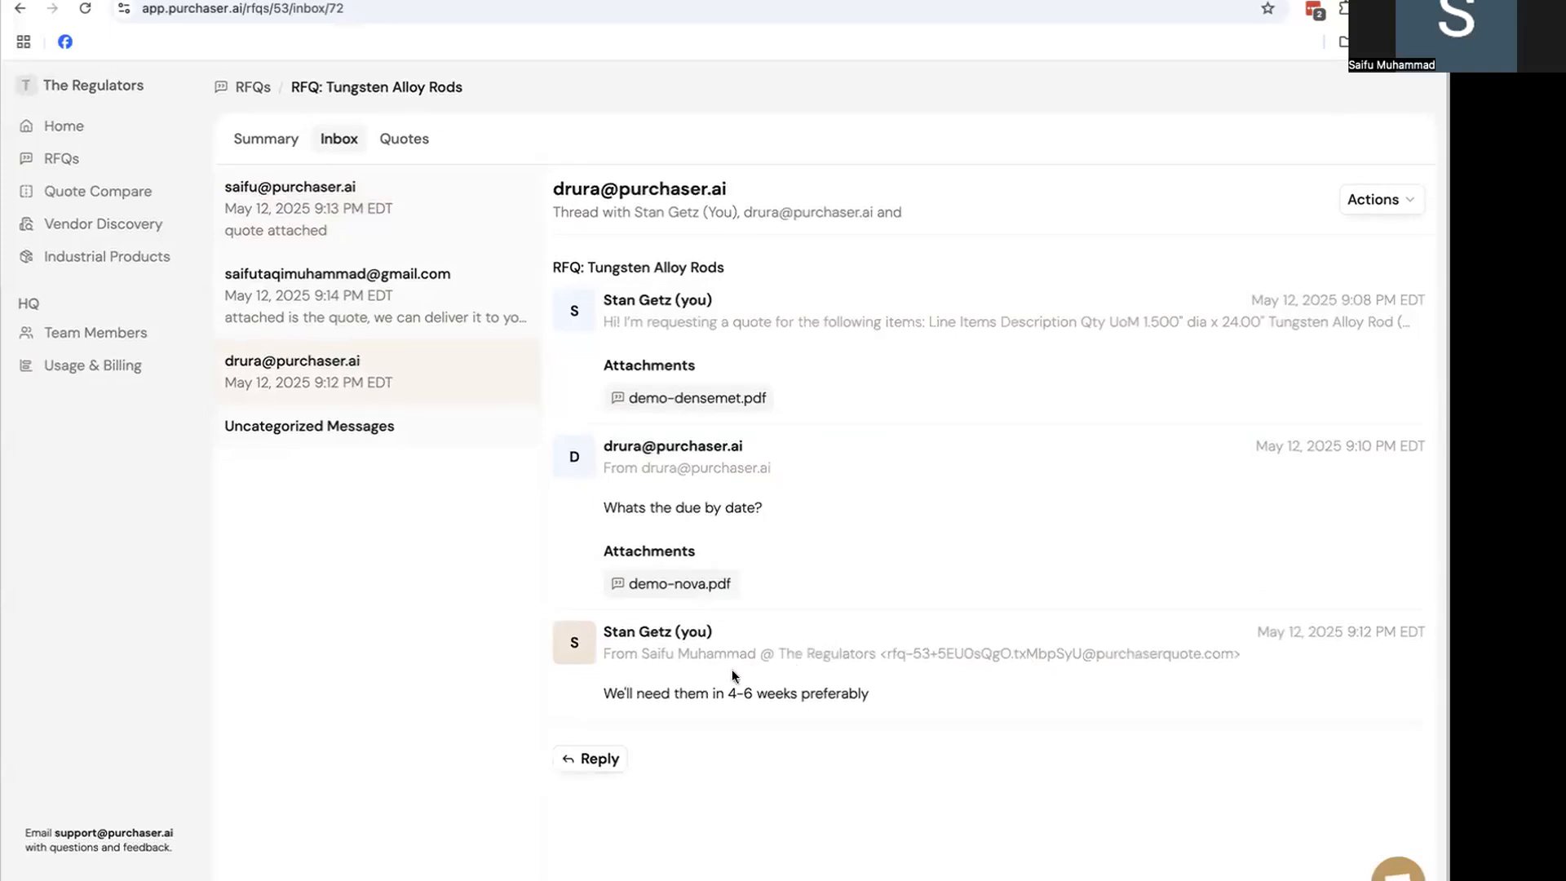
left_click(583, 758)
scroll(613, 740, "down", 2)
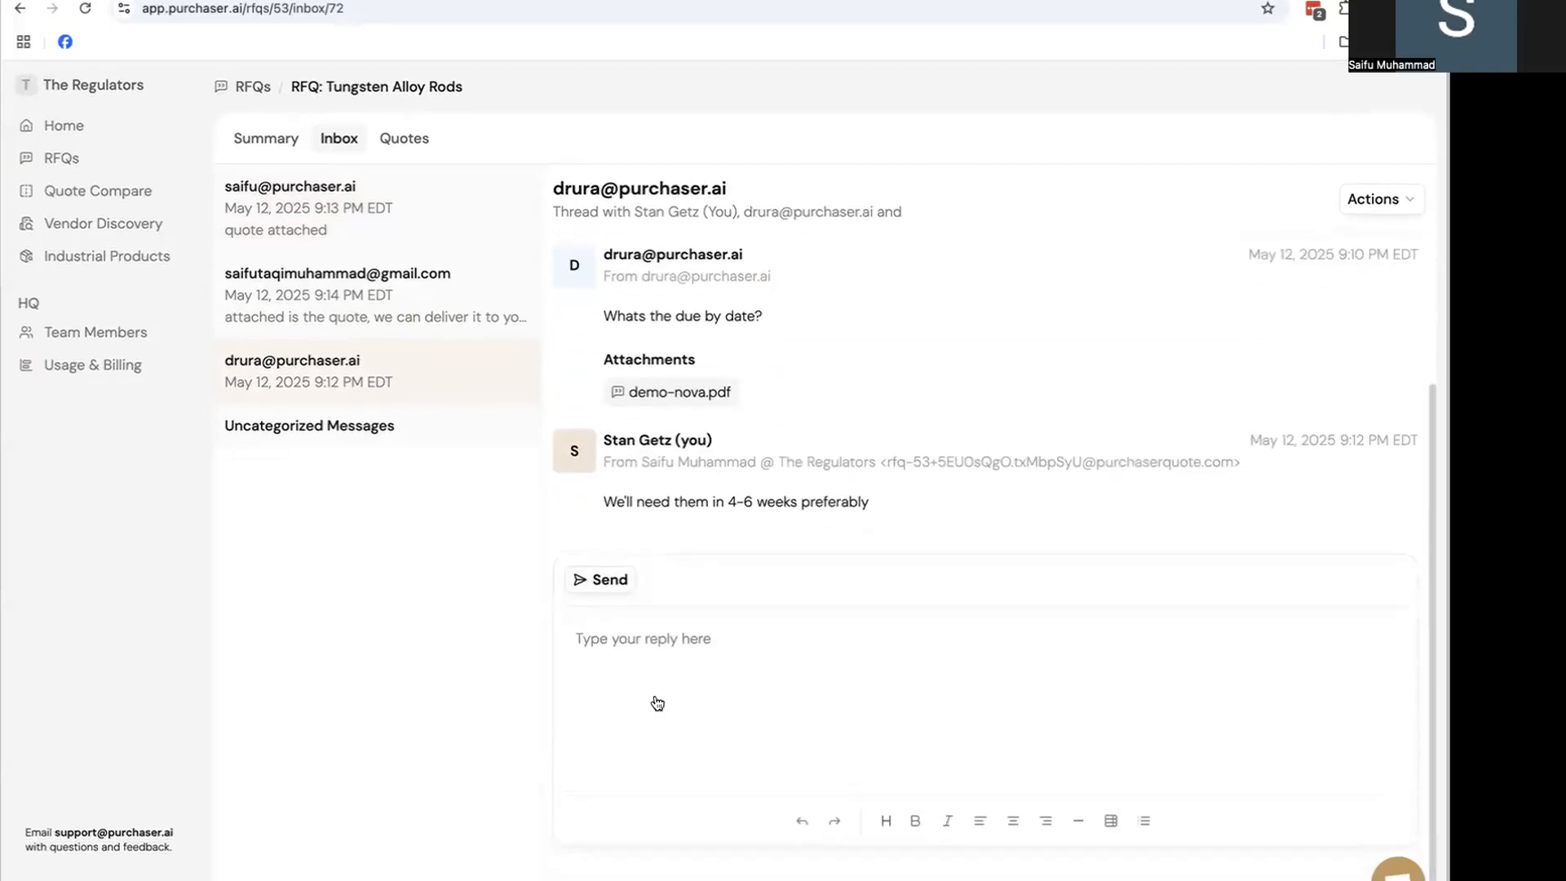
scroll(708, 585, "up", 2)
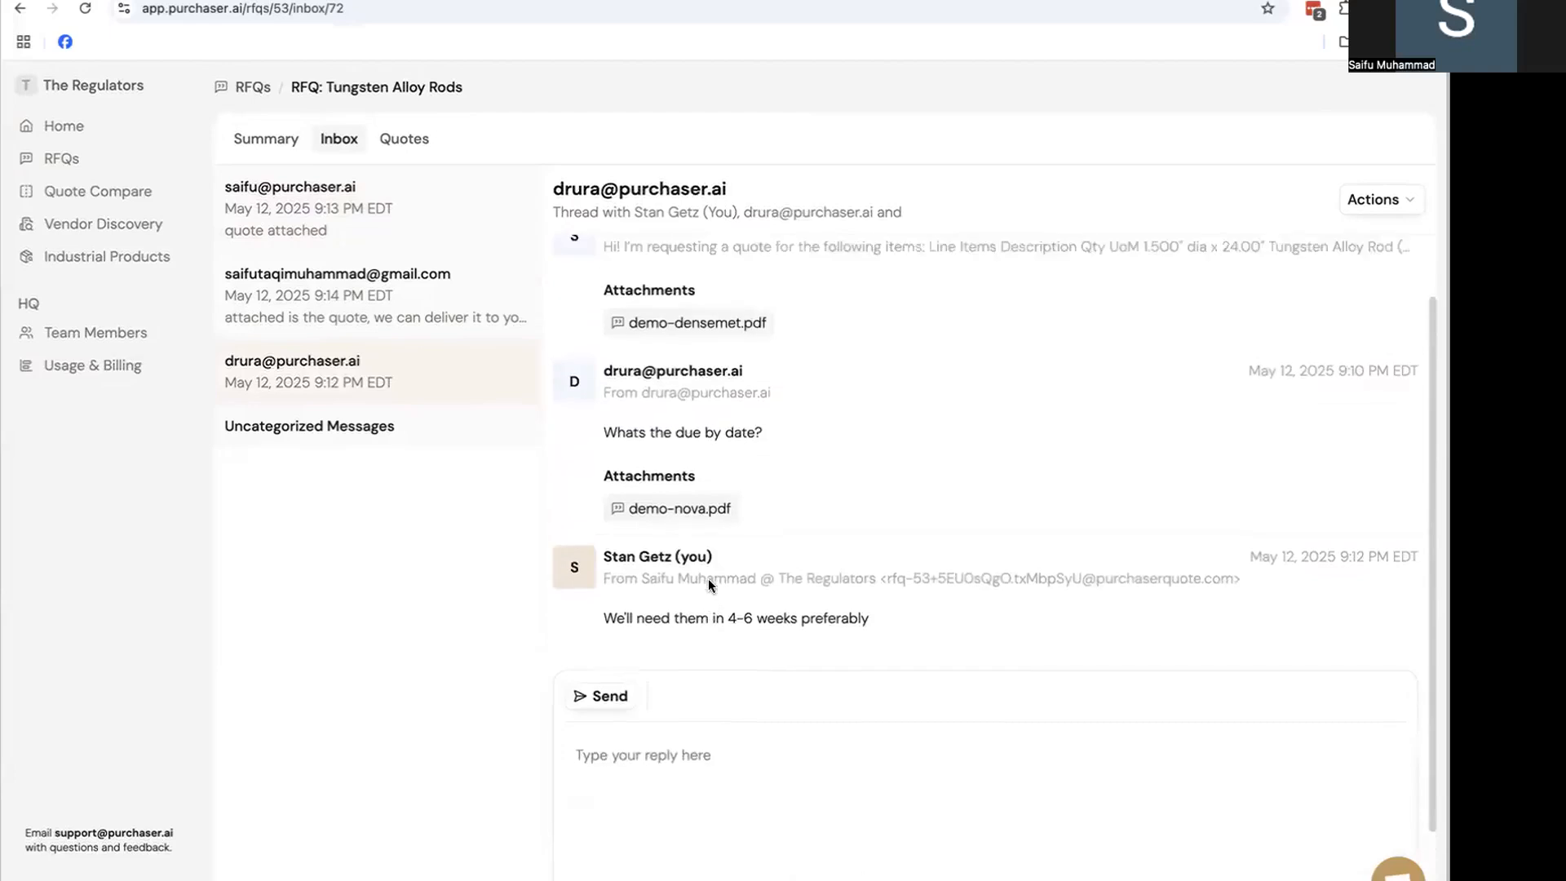
left_click(272, 137)
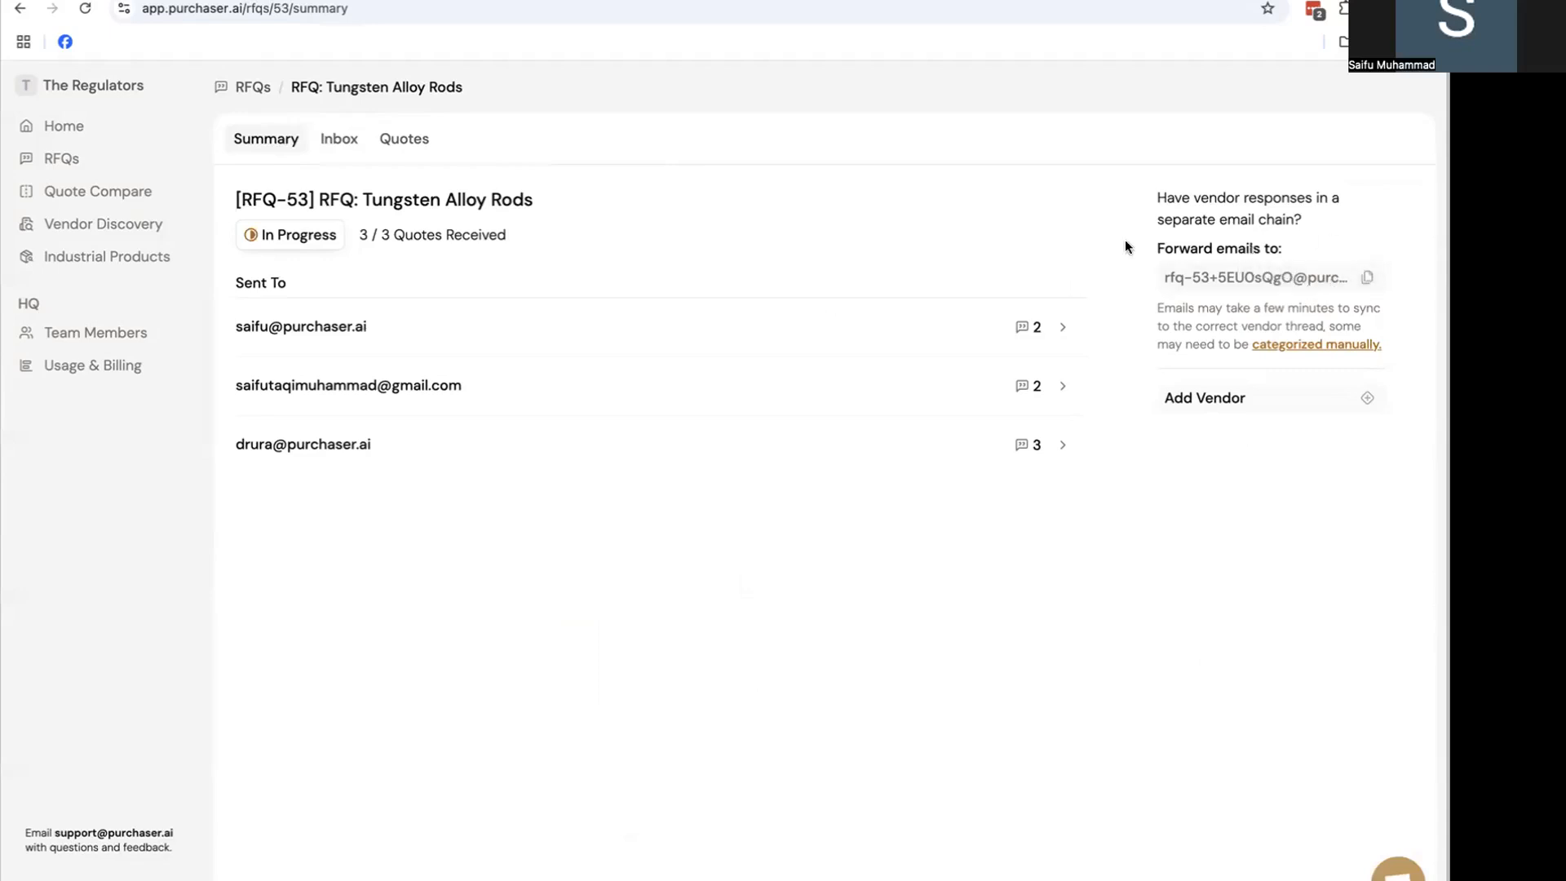
Check RFQ-53's Uncategorized Messages and the second vendor's reply thread, then bring up Quotes
left_click(333, 140)
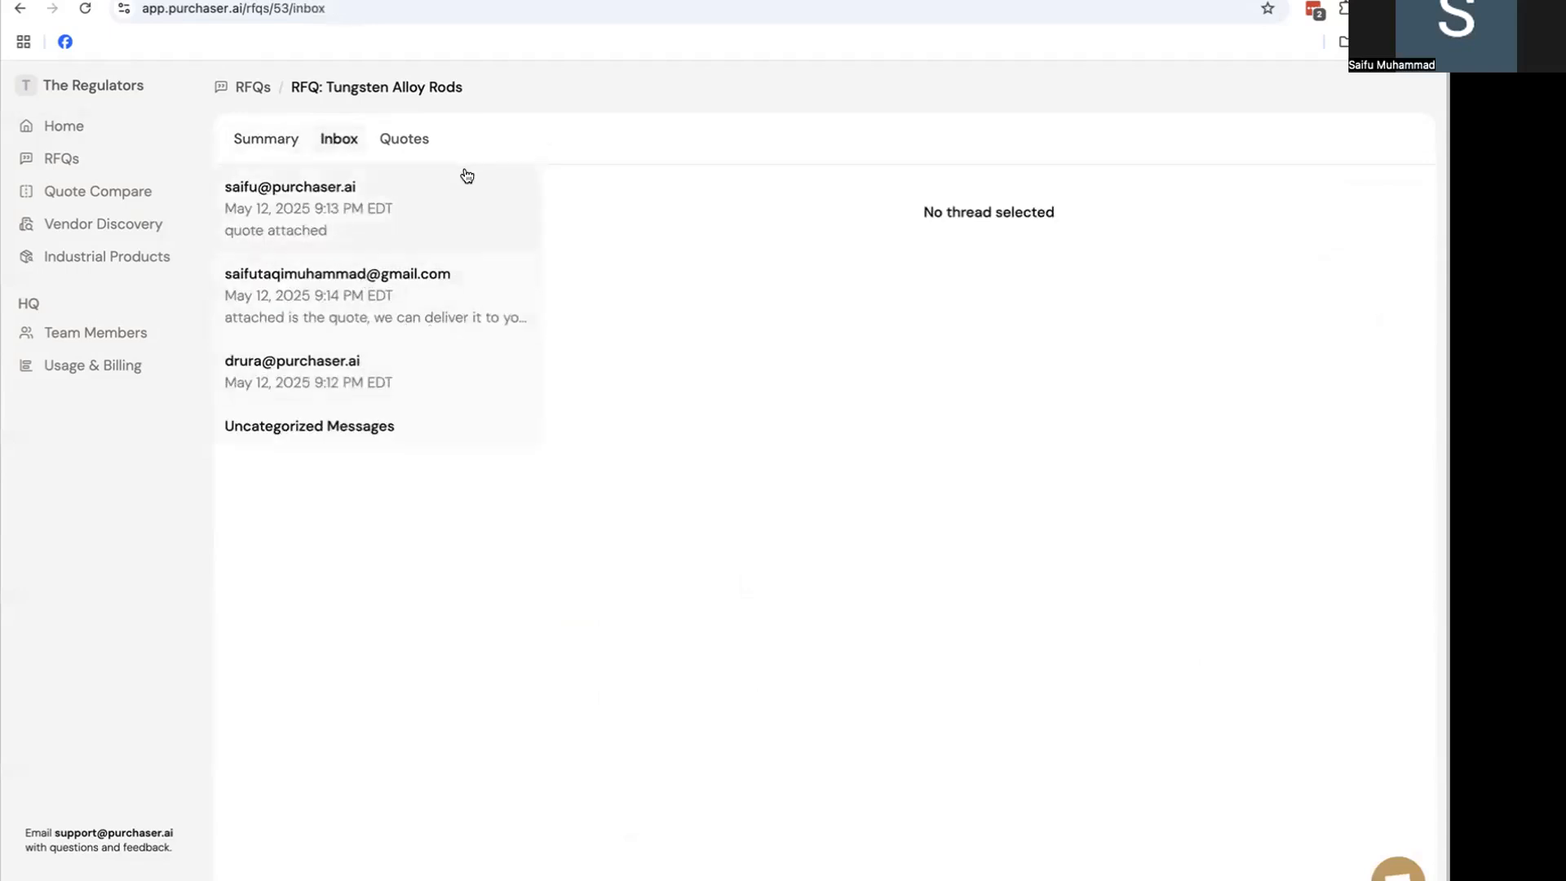
left_click(429, 431)
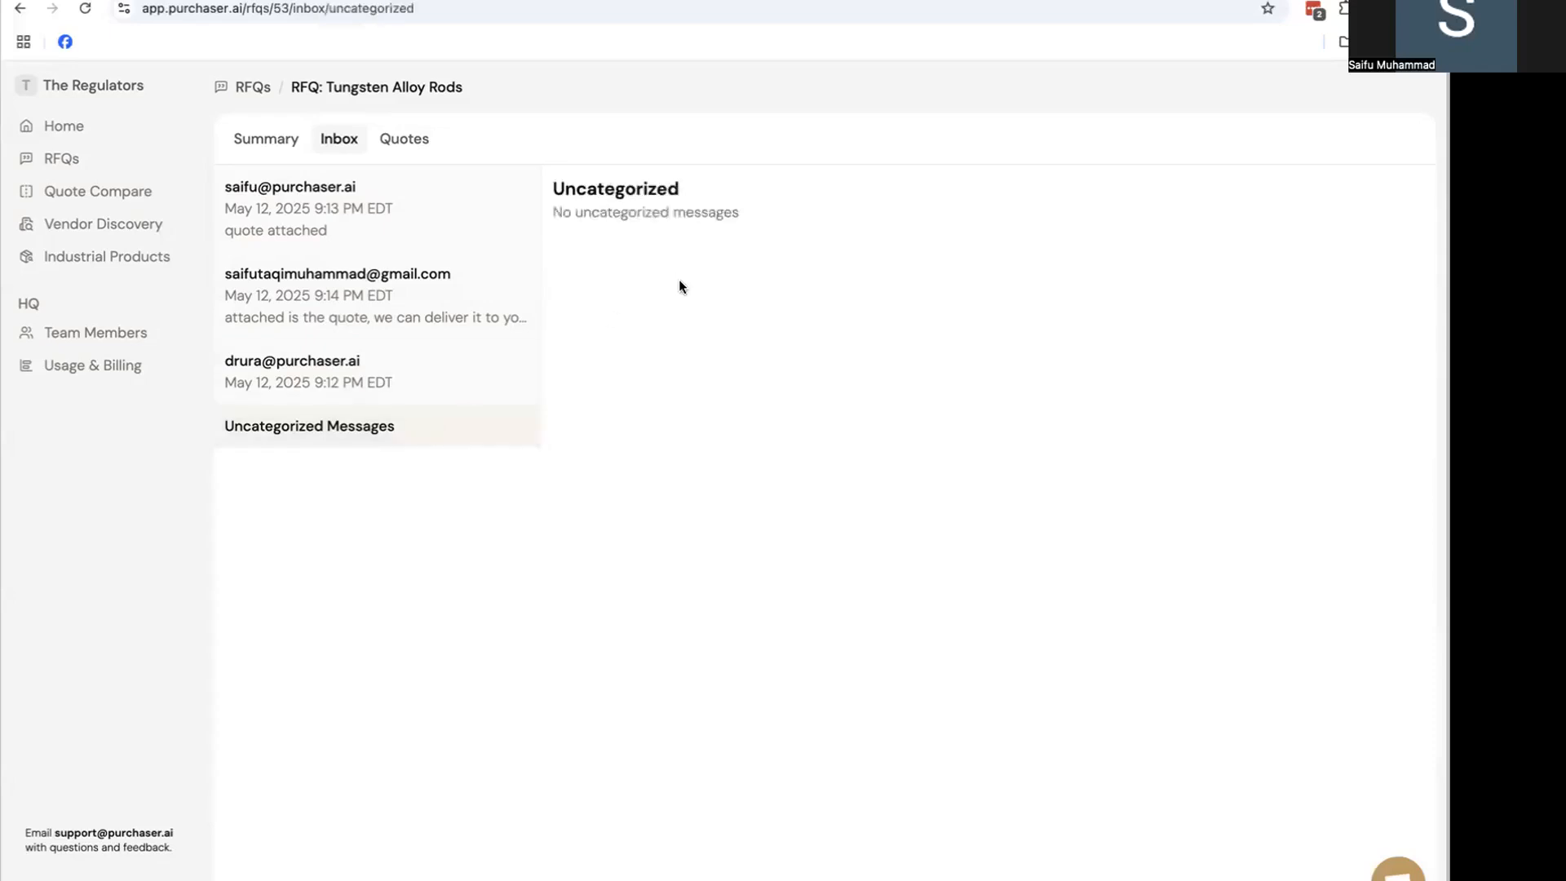
left_click(430, 307)
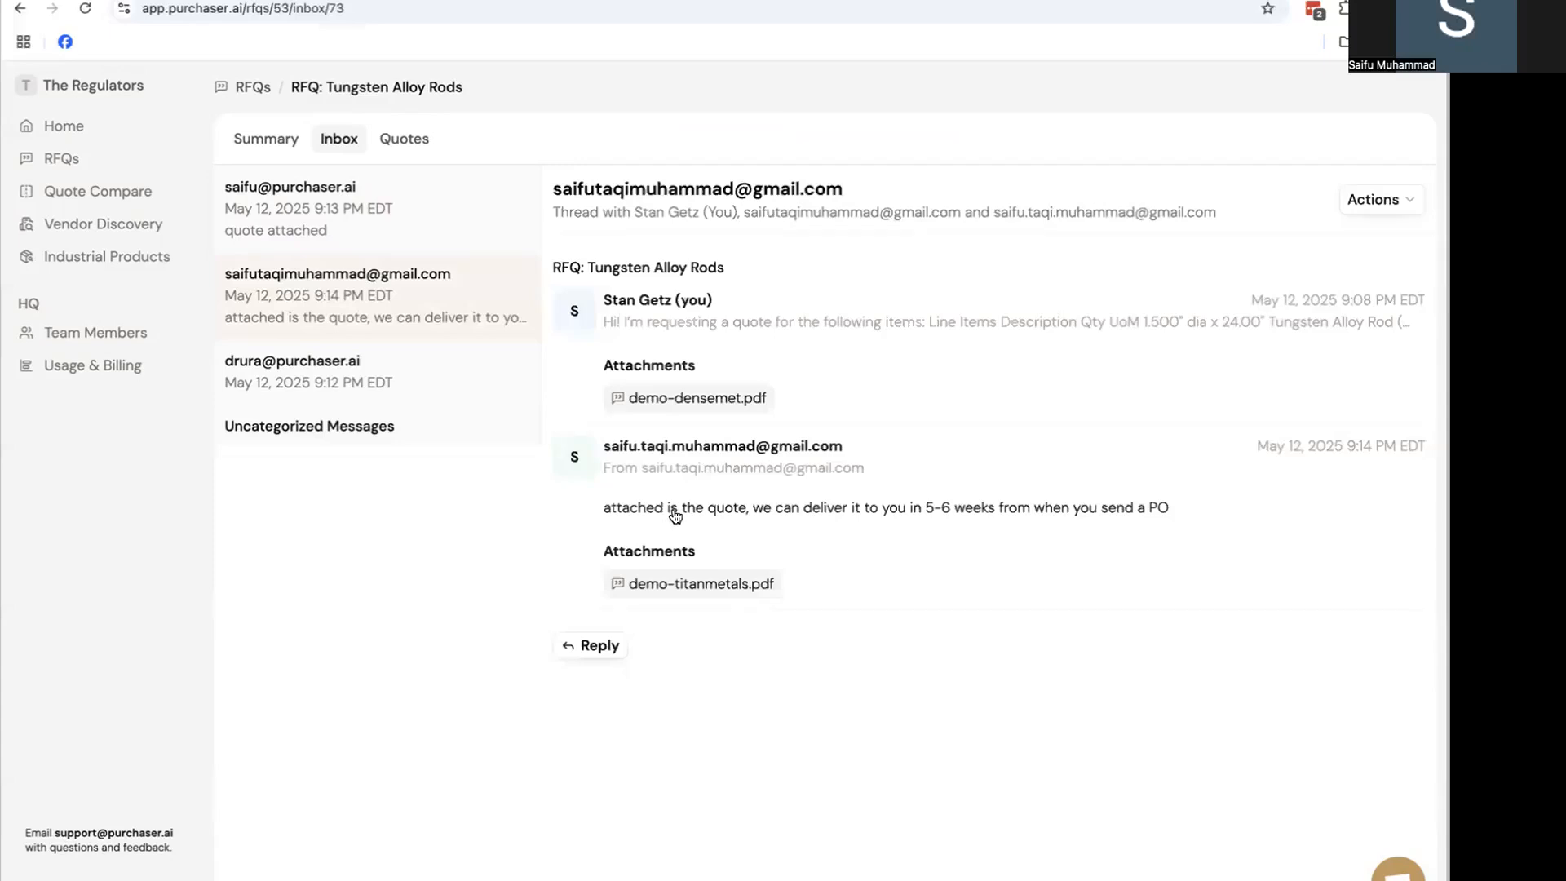
left_click(412, 141)
Select the second vendor and expand quote TMQ-10982 to review its summary and line items
left_click(613, 201)
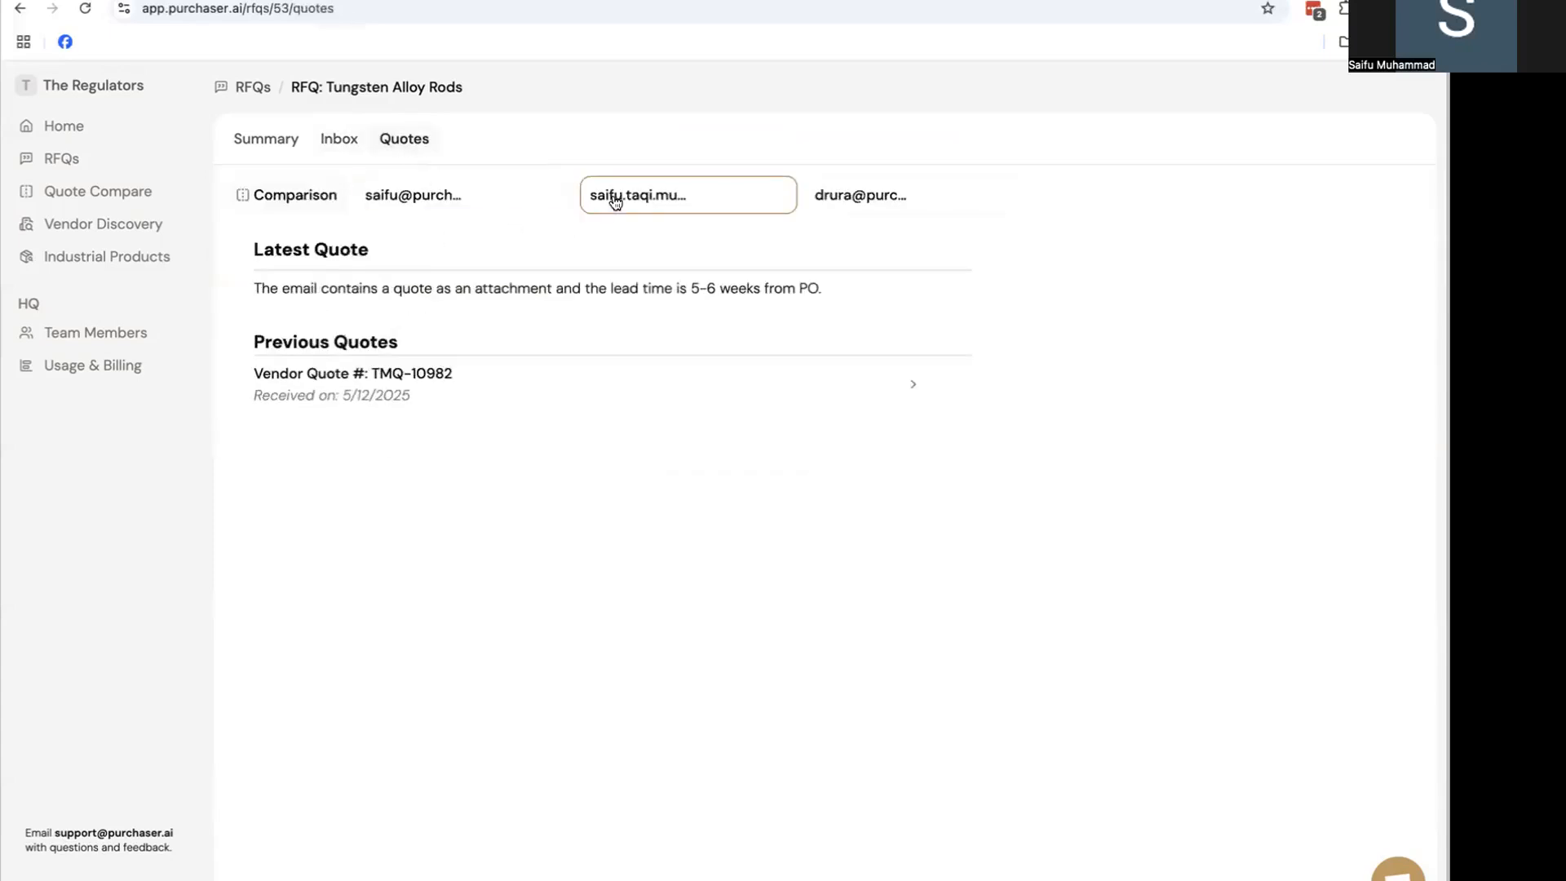
left_click(746, 384)
scroll(746, 384, "down", 3)
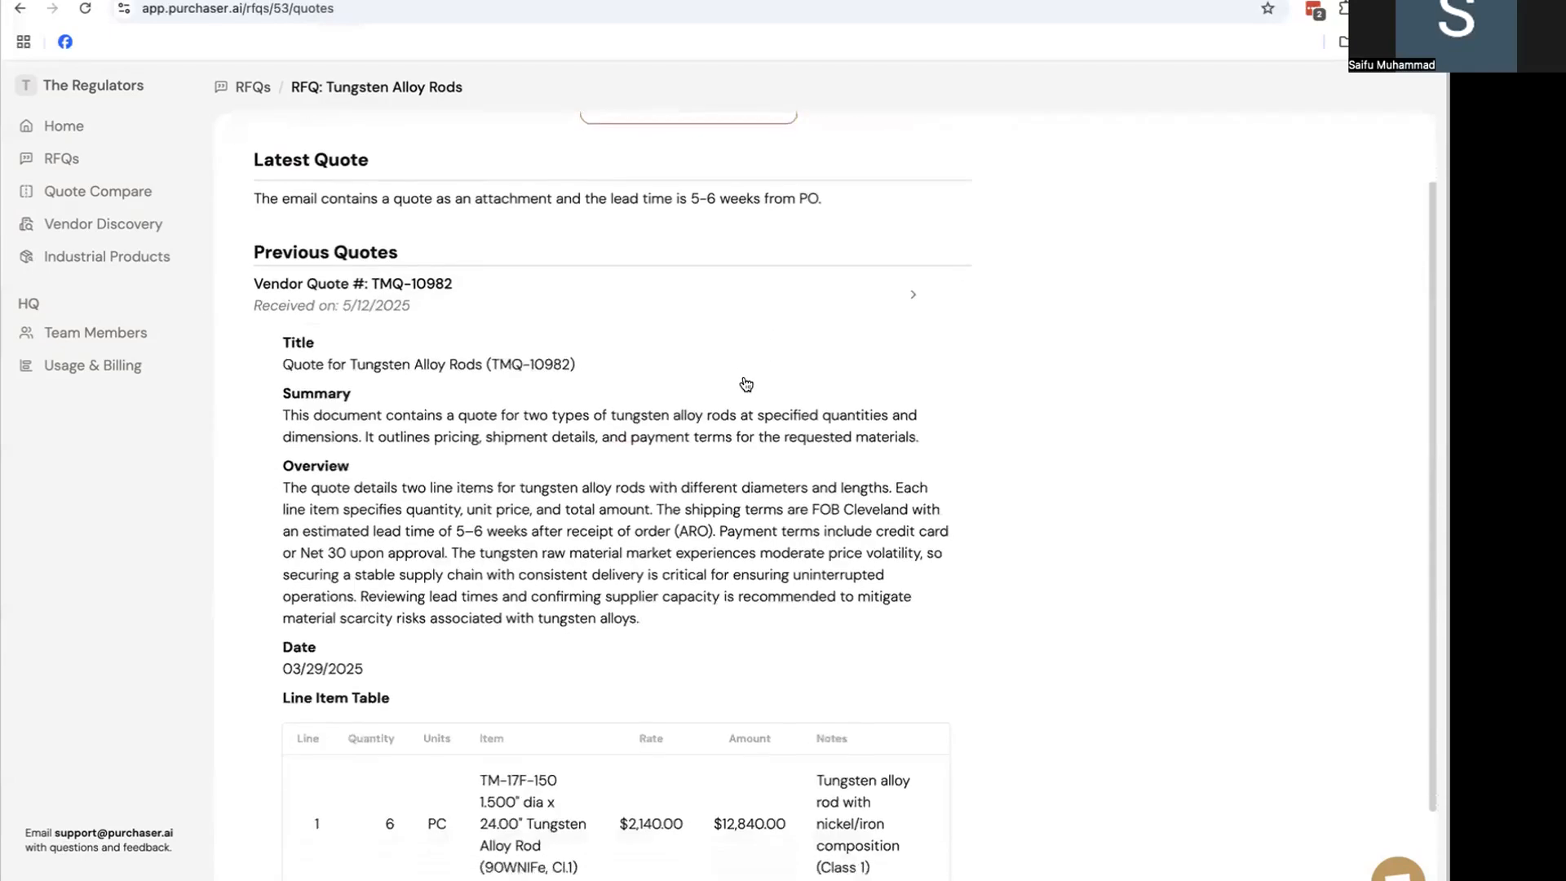
scroll(746, 383, "up", 1)
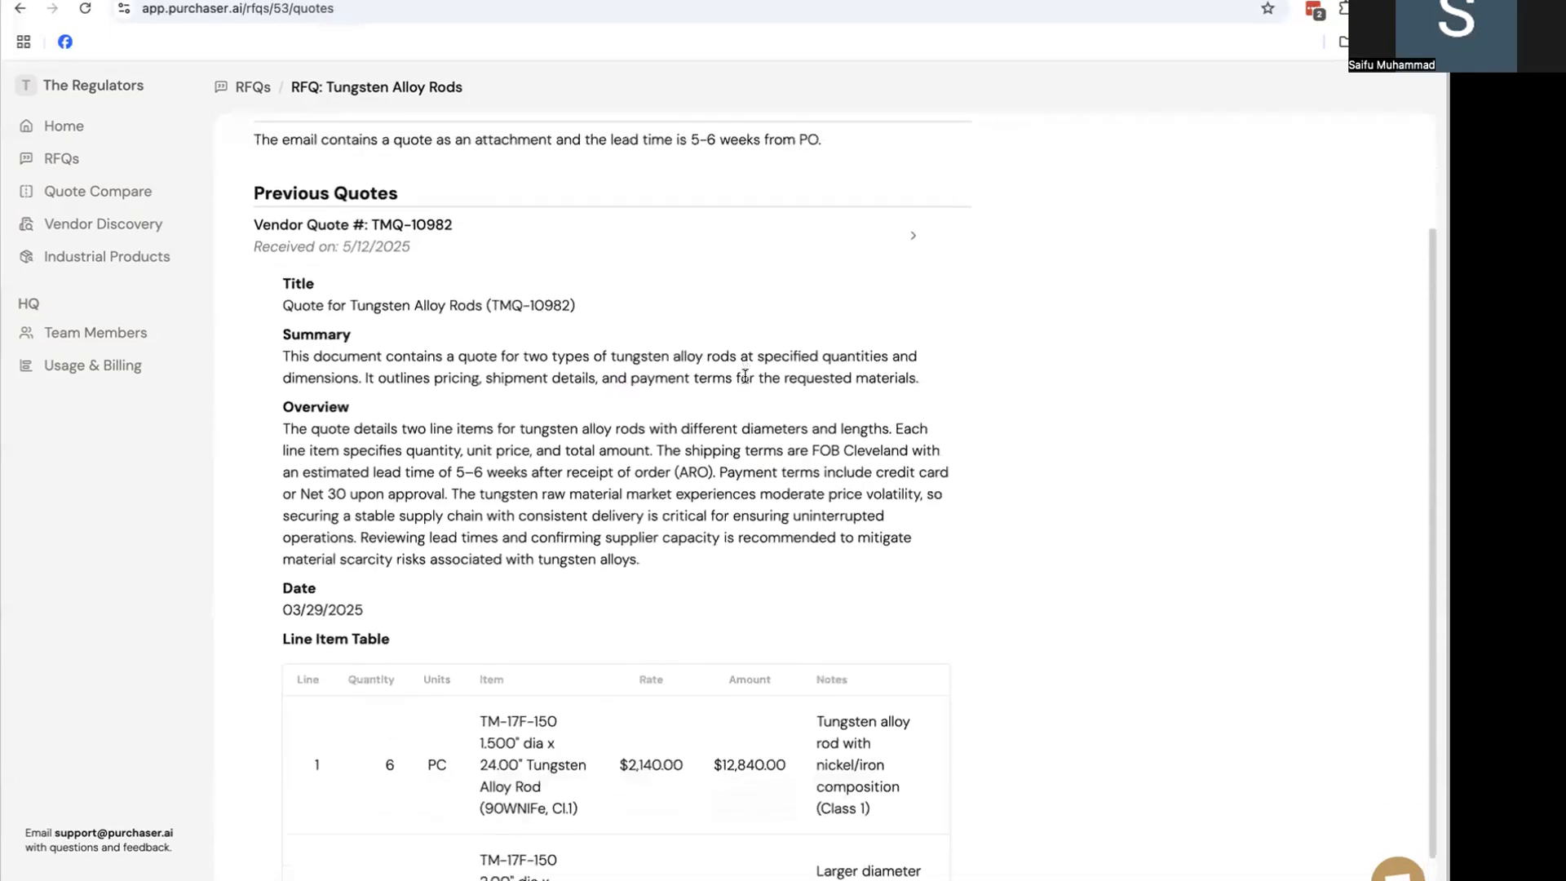
scroll(744, 376, "down", 2)
scroll(744, 376, "up", 6)
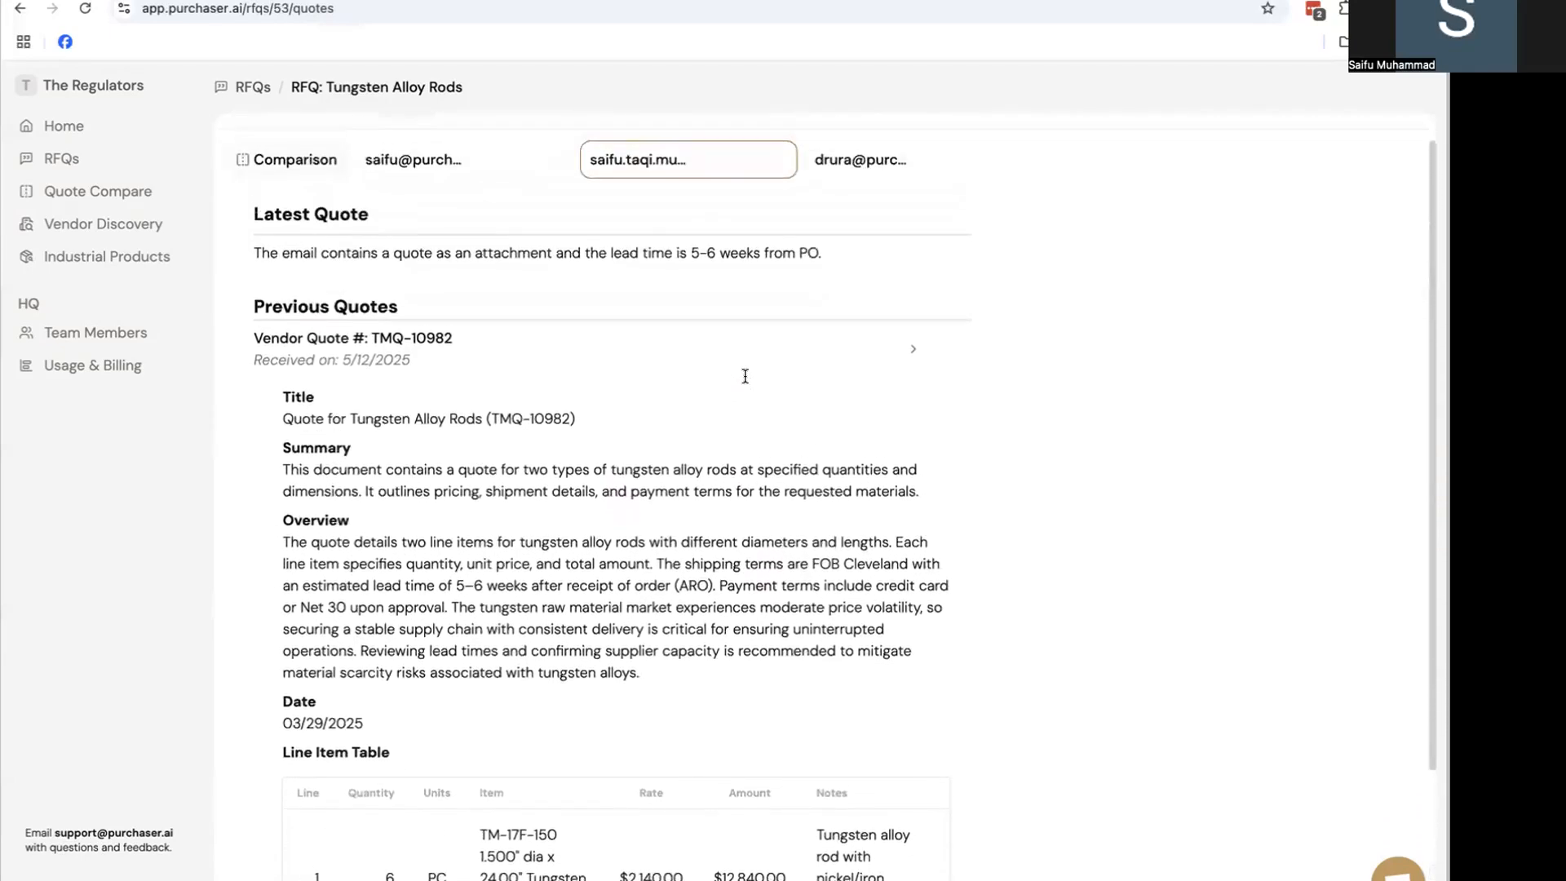
scroll(742, 374, "down", 3)
scroll(736, 403, "down", 3)
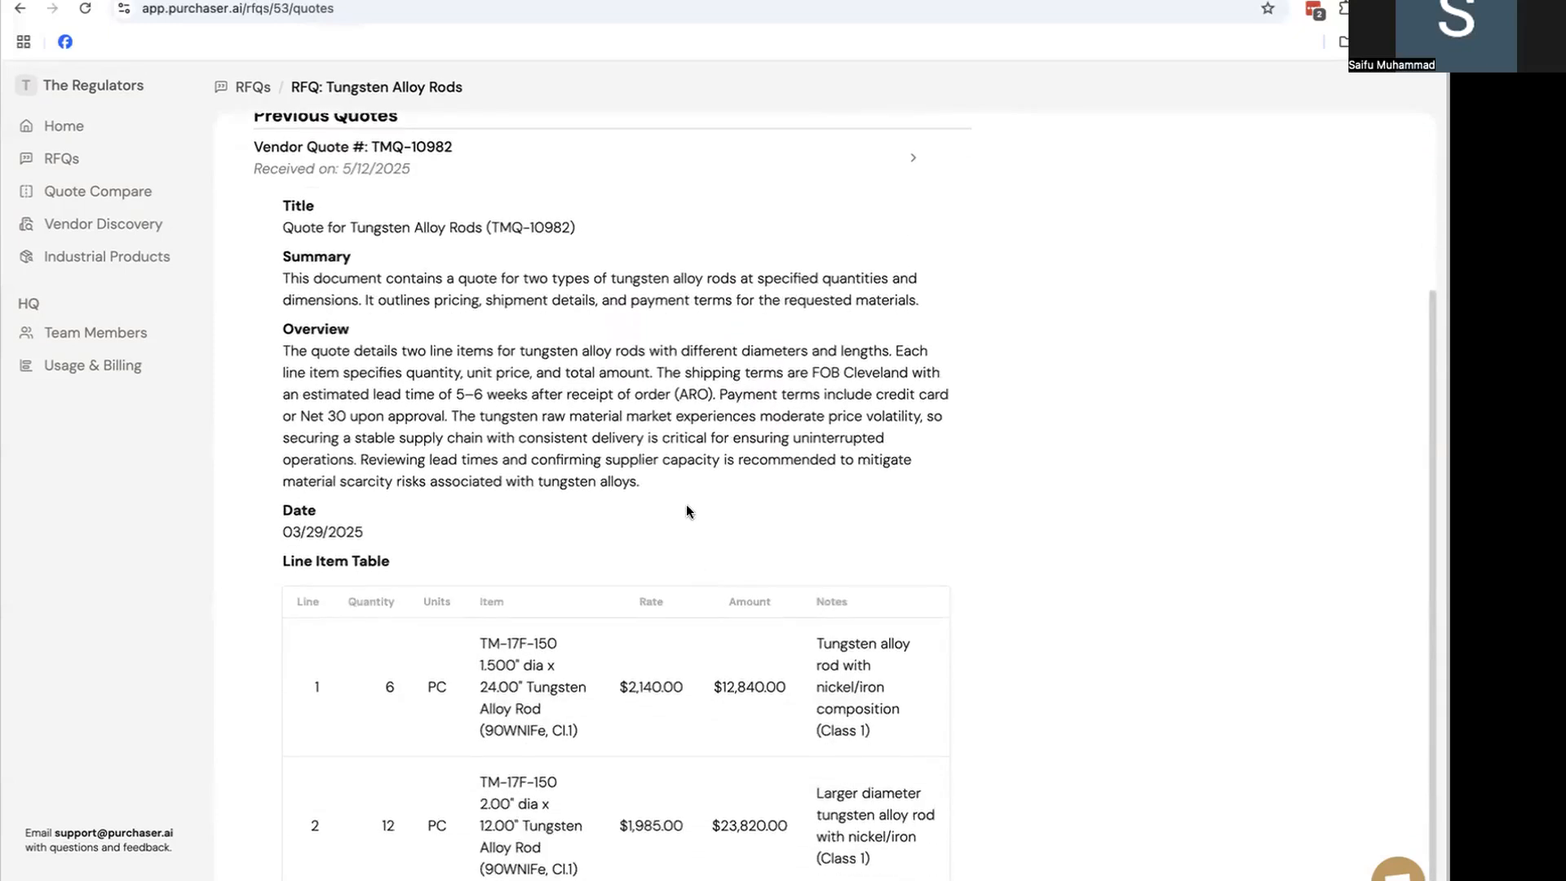
scroll(687, 511, "up", 6)
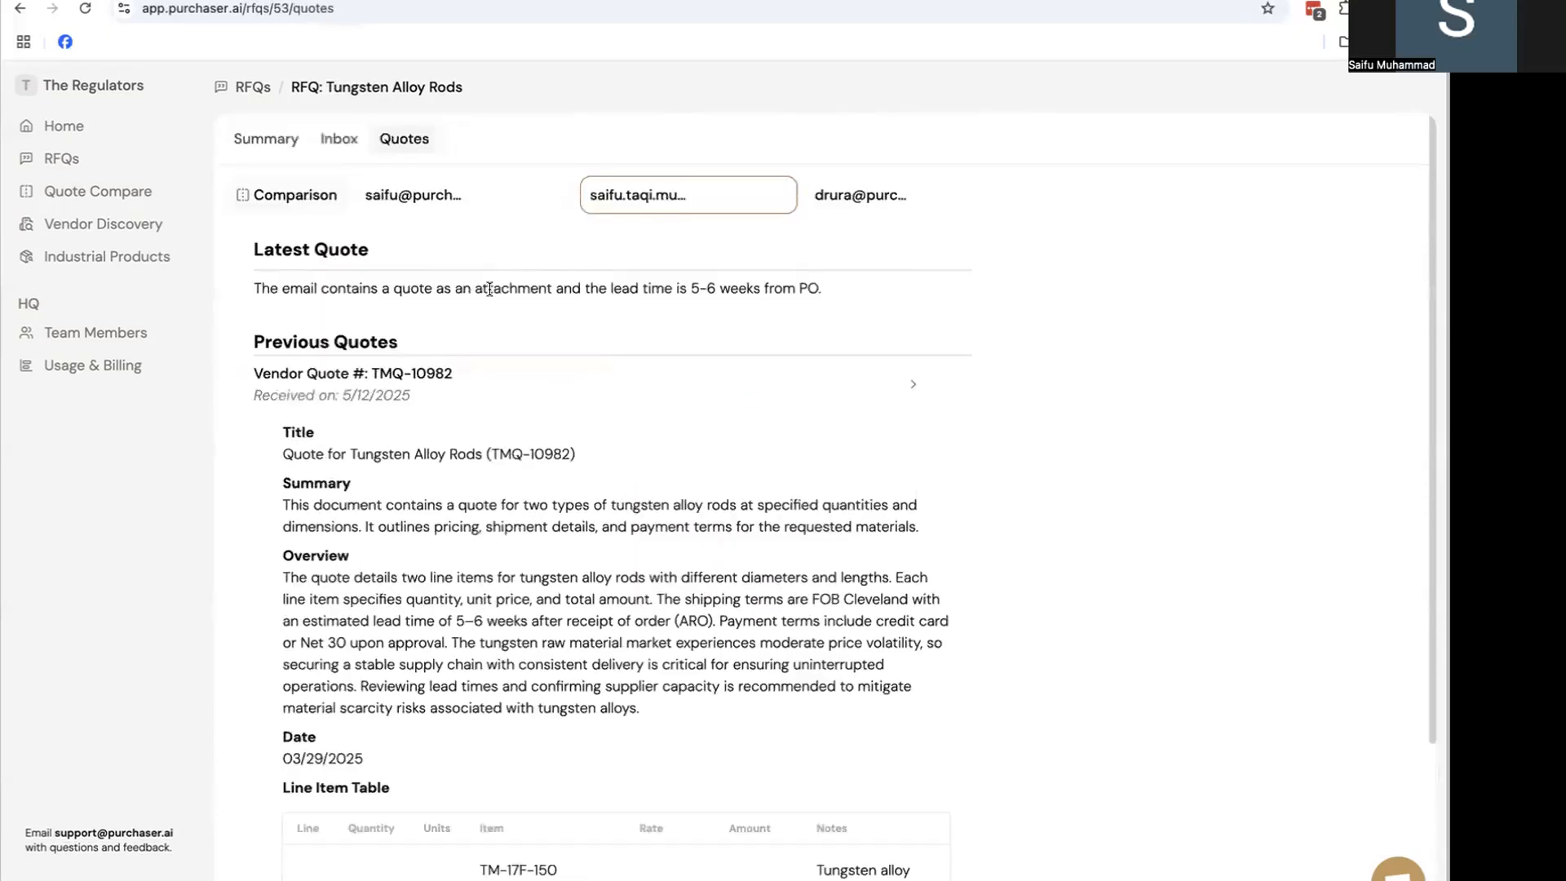
scroll(507, 441, "down", 2)
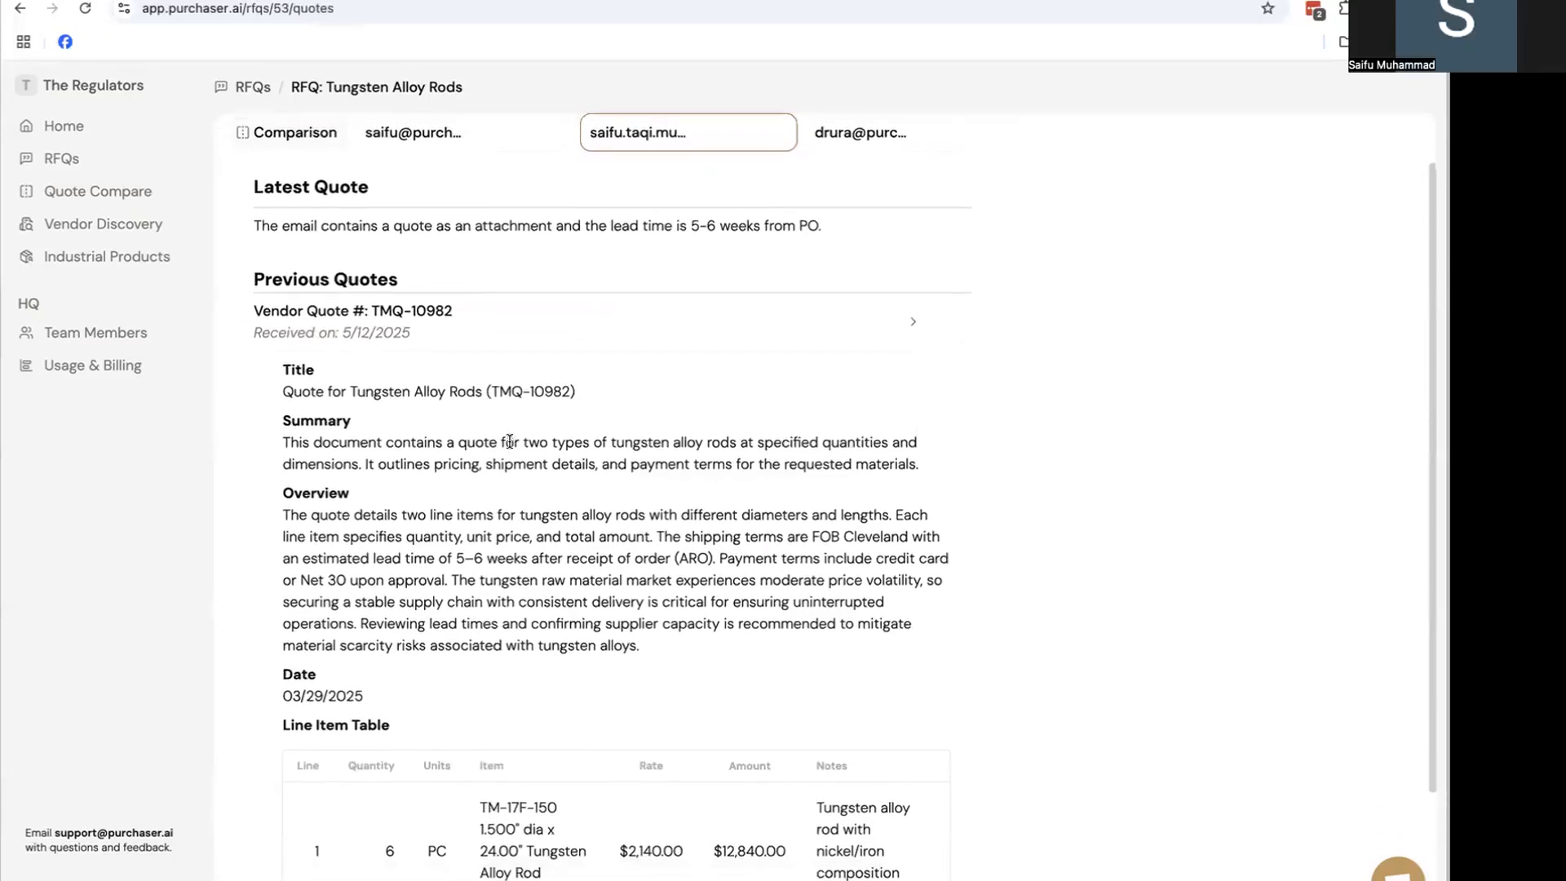
scroll(509, 441, "up", 2)
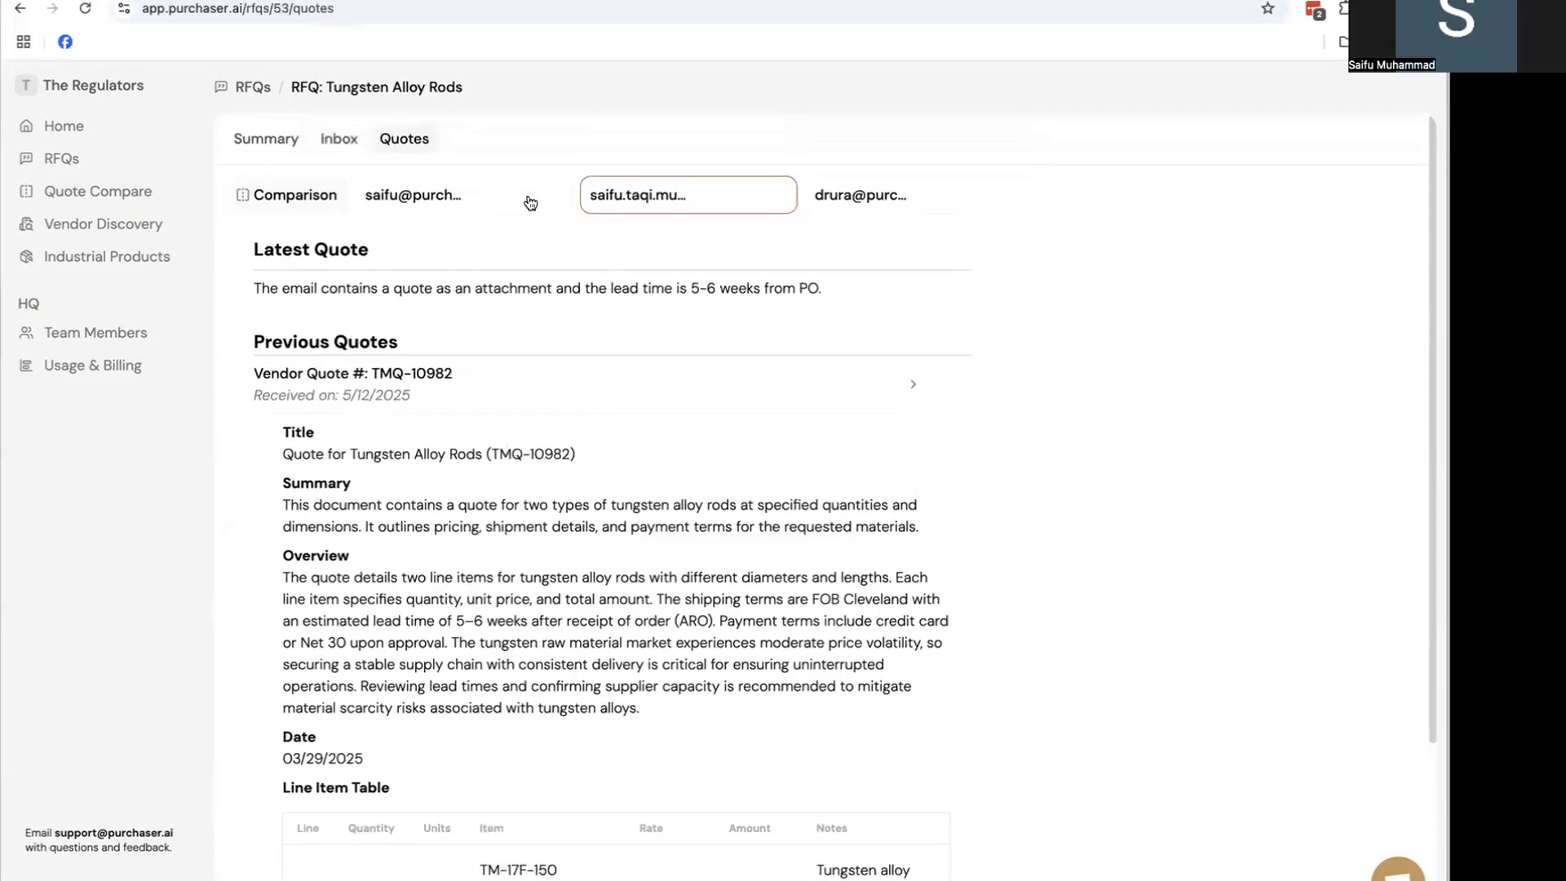
Scroll through the Latest Comparison of the vendor quotes, then return to the RFQ-53 Summary
left_click(291, 195)
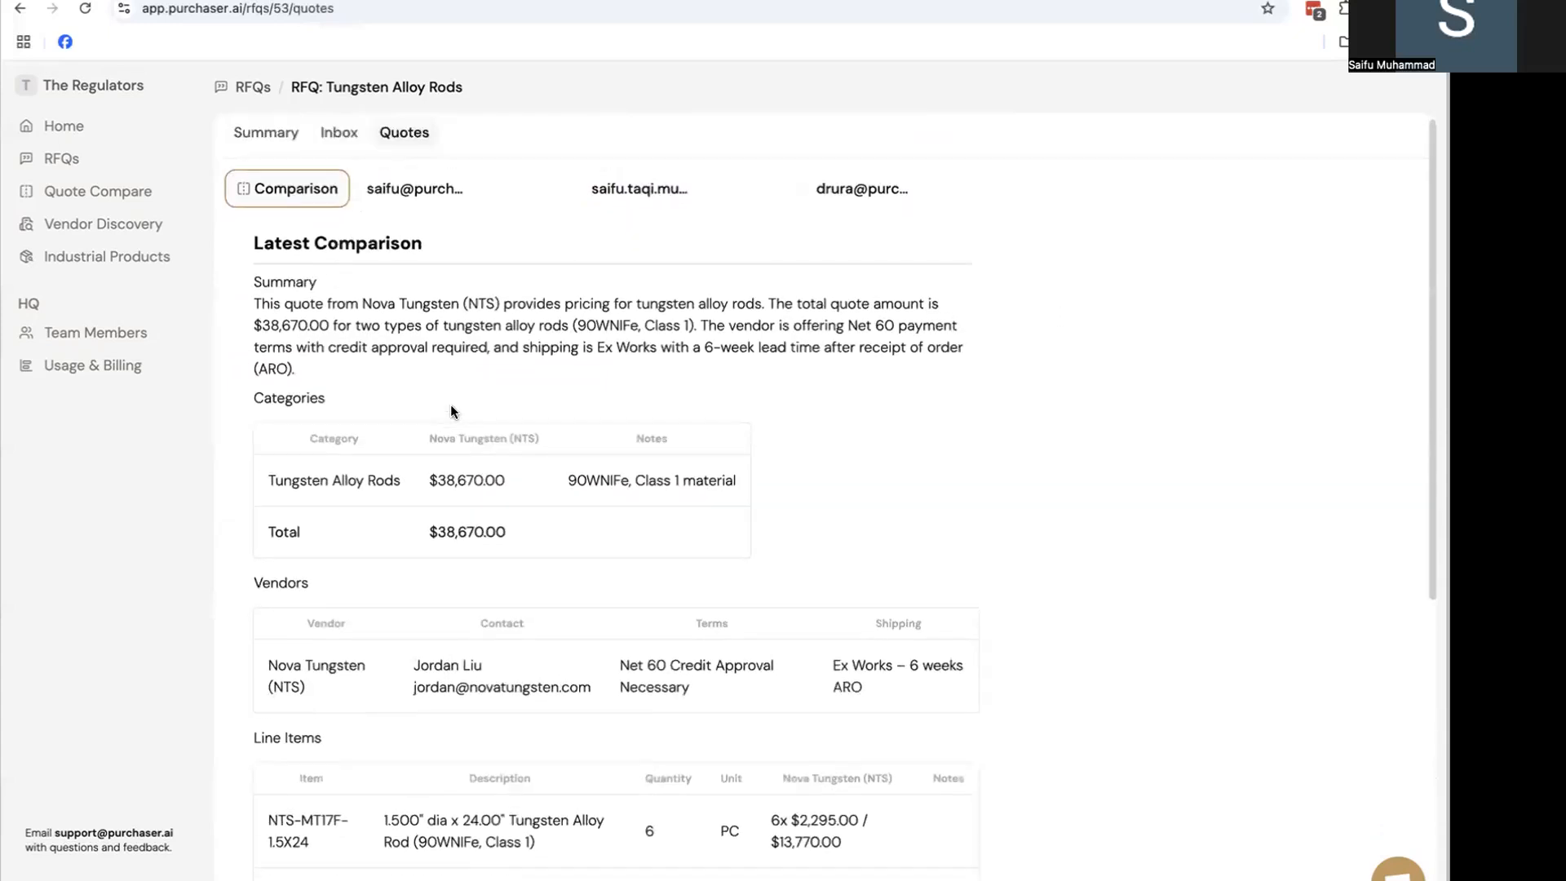
scroll(451, 406, "down", 6)
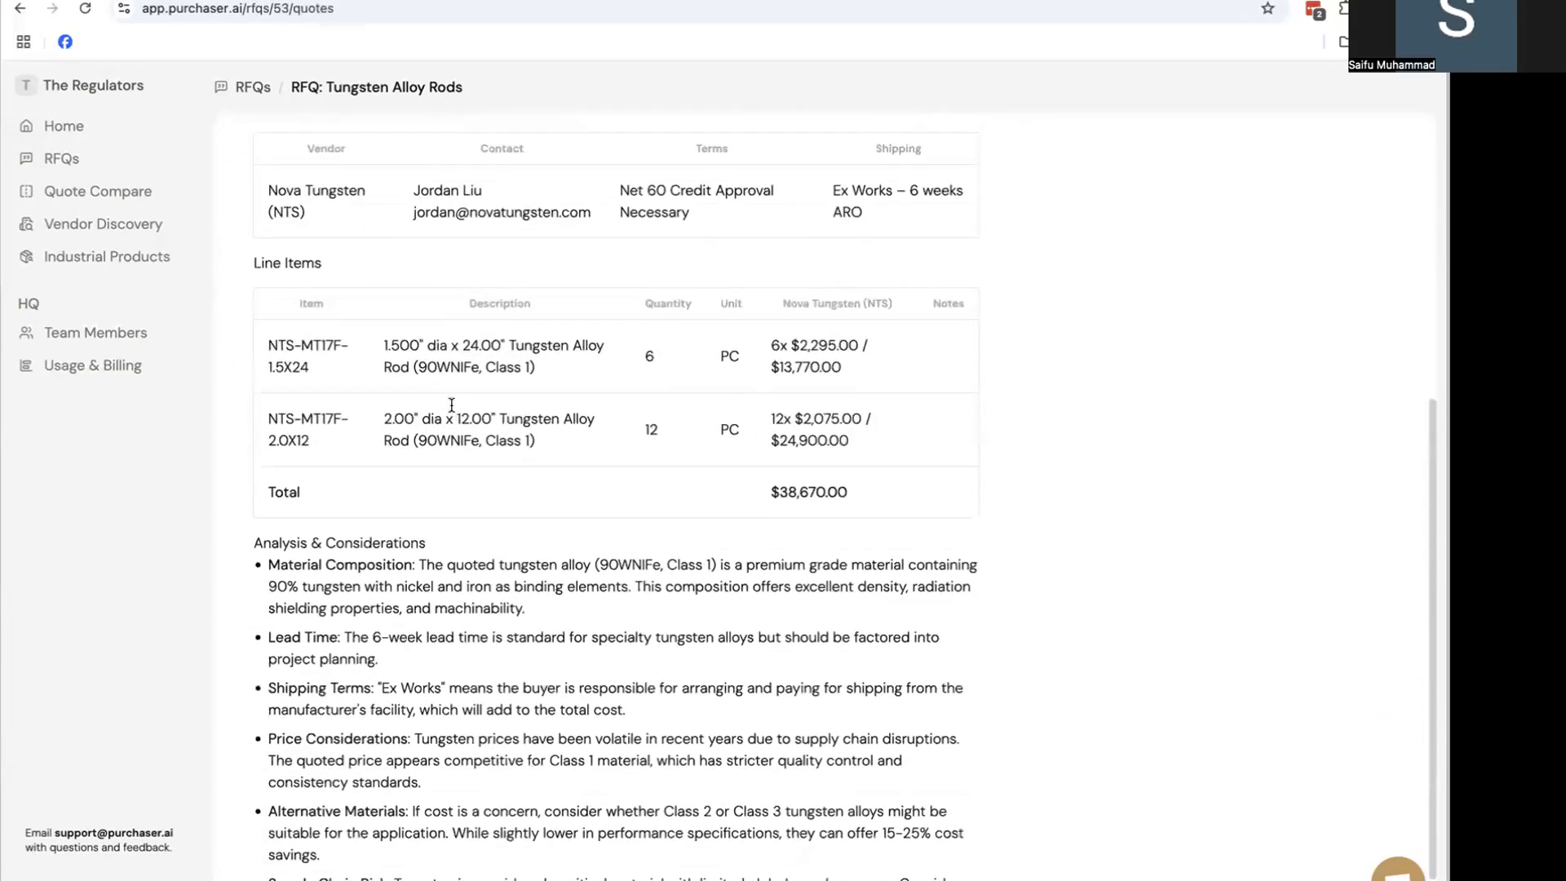
scroll(451, 403, "up", 6)
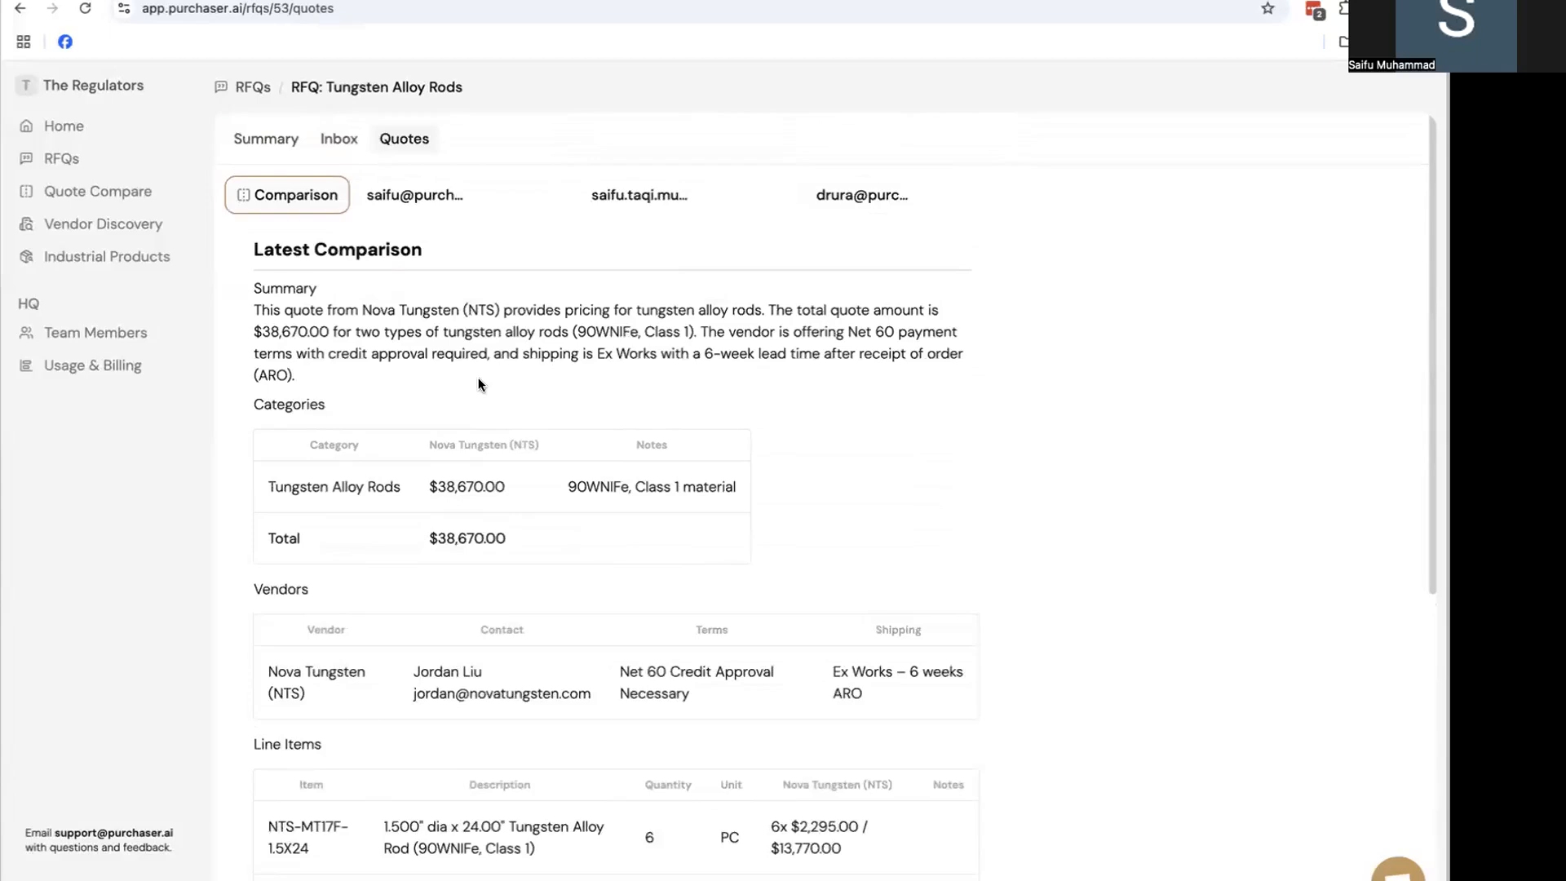
scroll(363, 486, "down", 6)
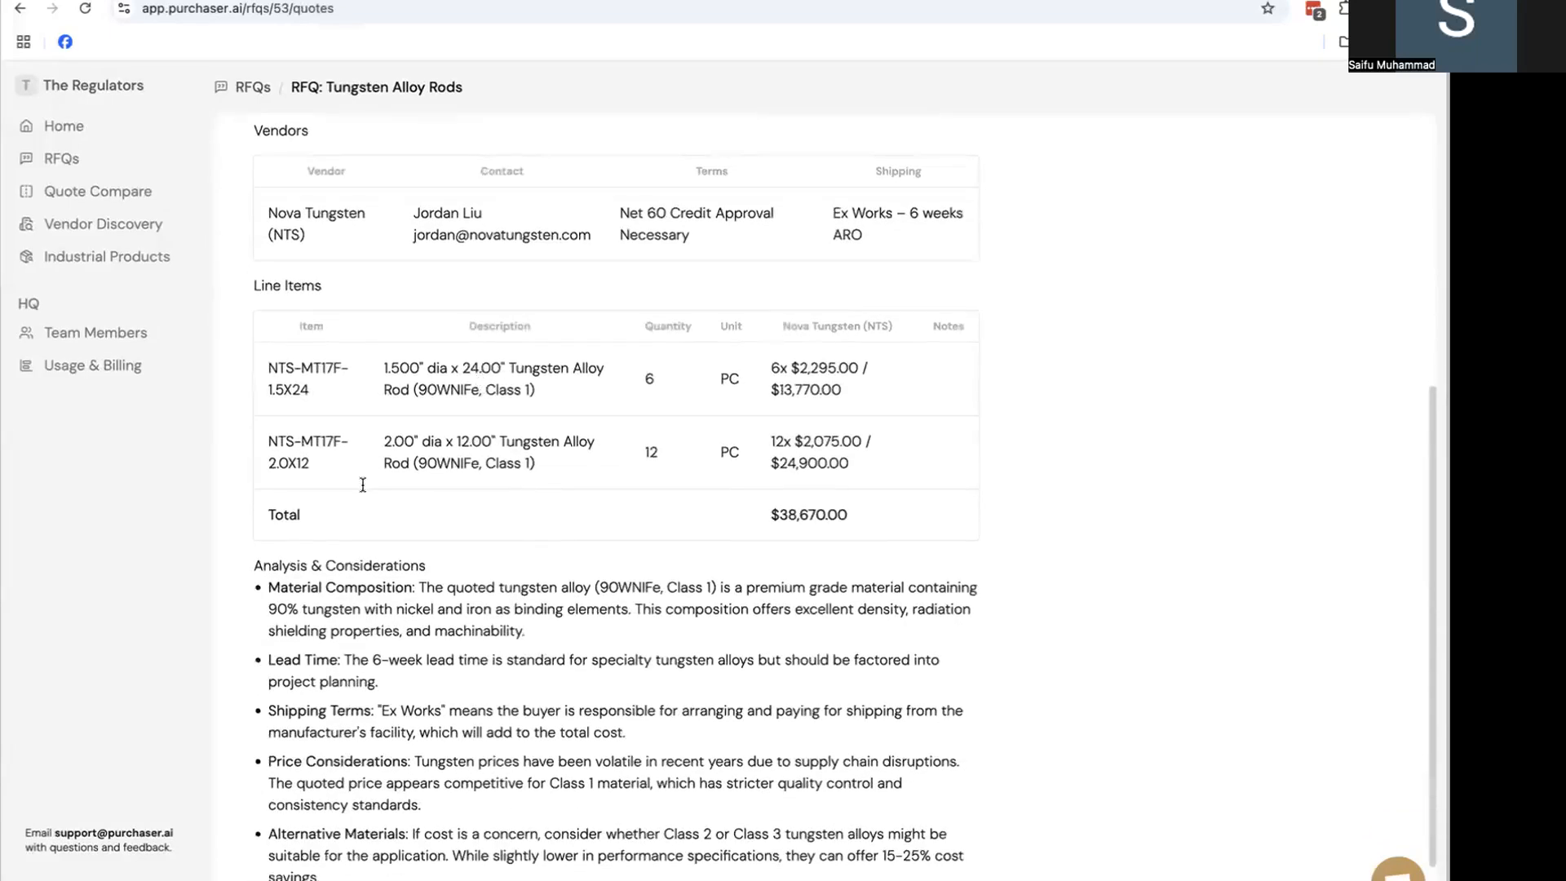
scroll(362, 530, "down", 1)
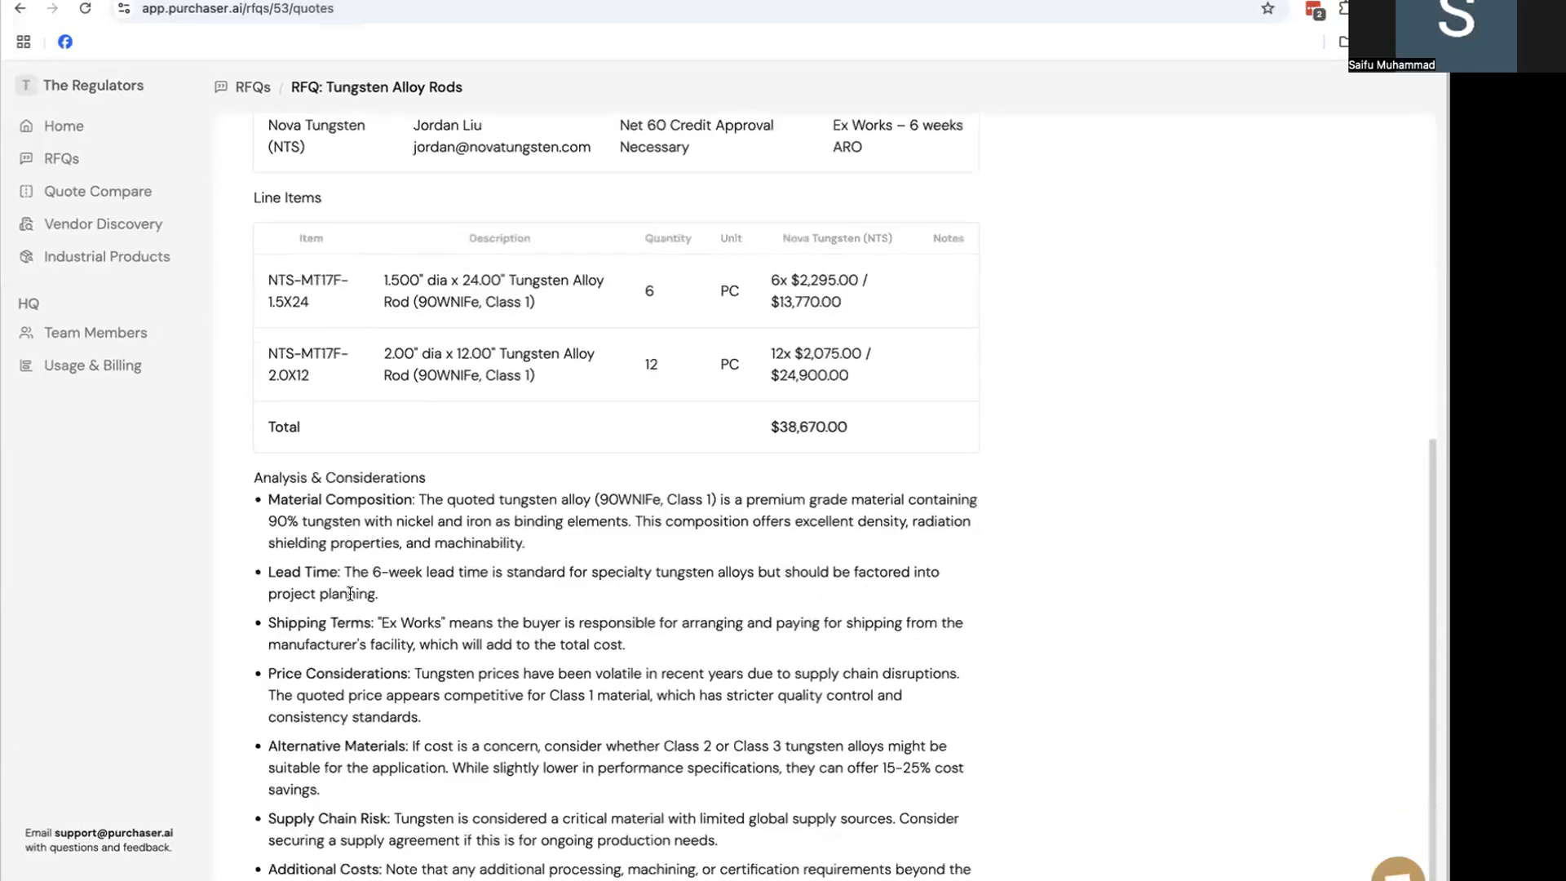
scroll(276, 287, "up", 7)
left_click(269, 141)
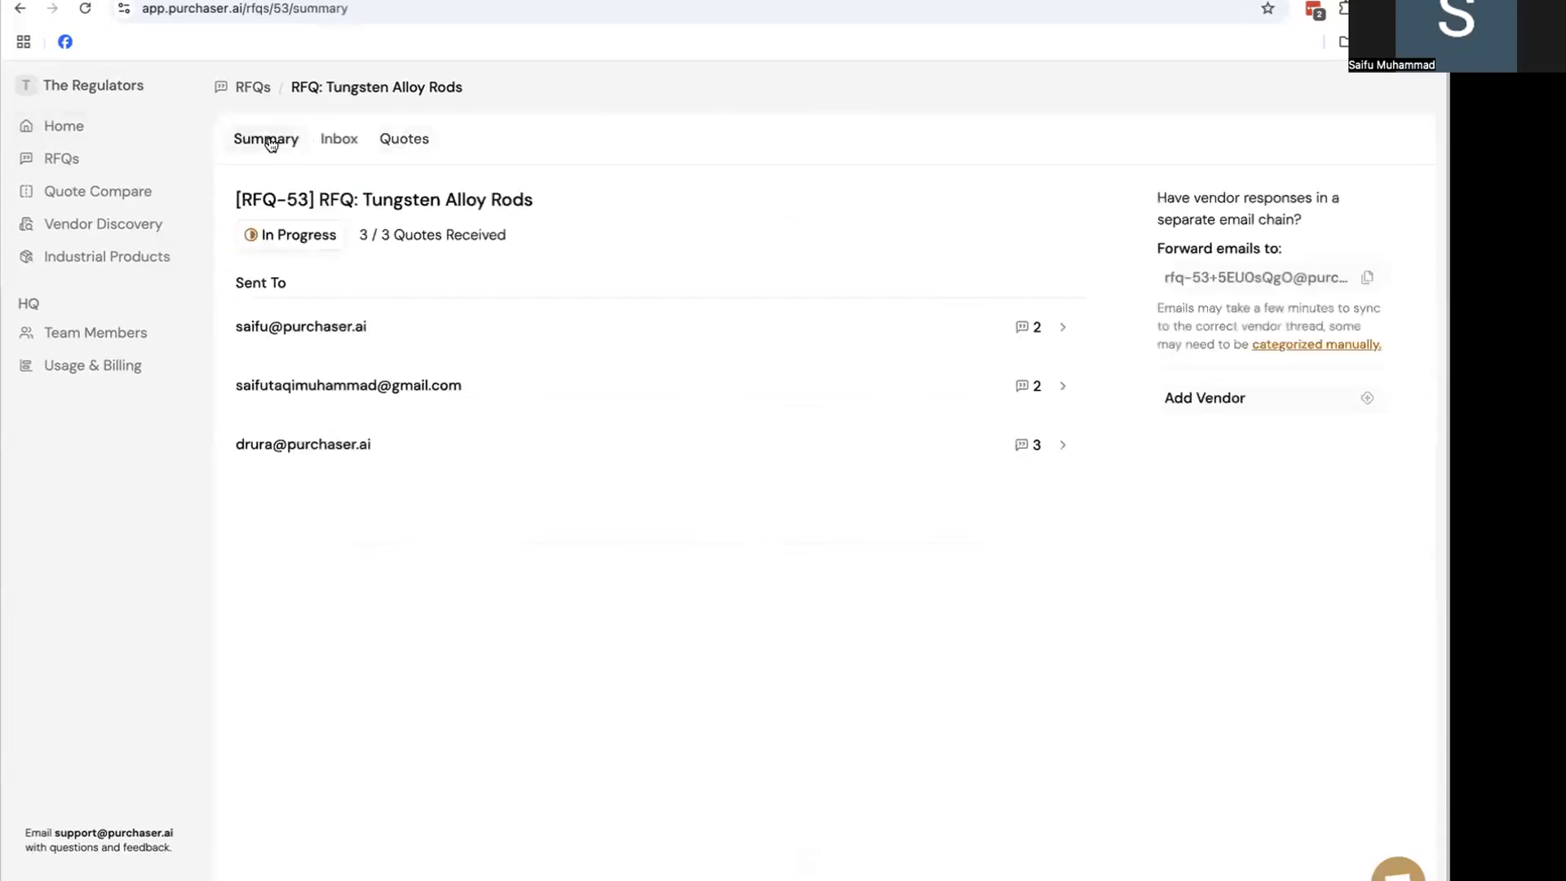